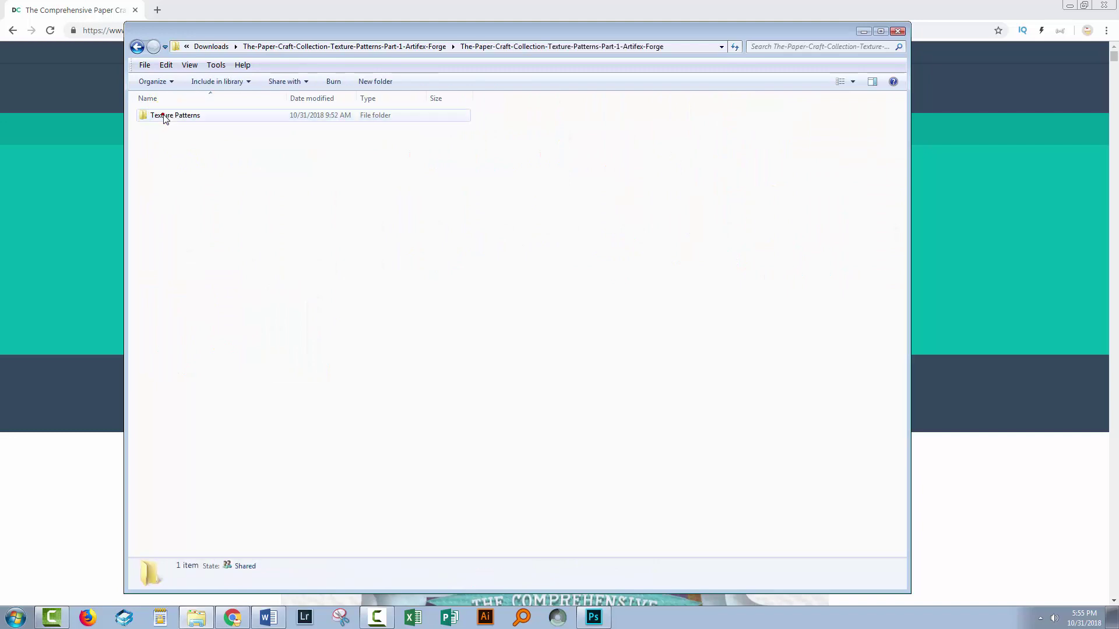
Step: Open the Texture Patterns folder, switch to Photoshop and display the Patterns presets in the Preset Manager
double_click(168, 118)
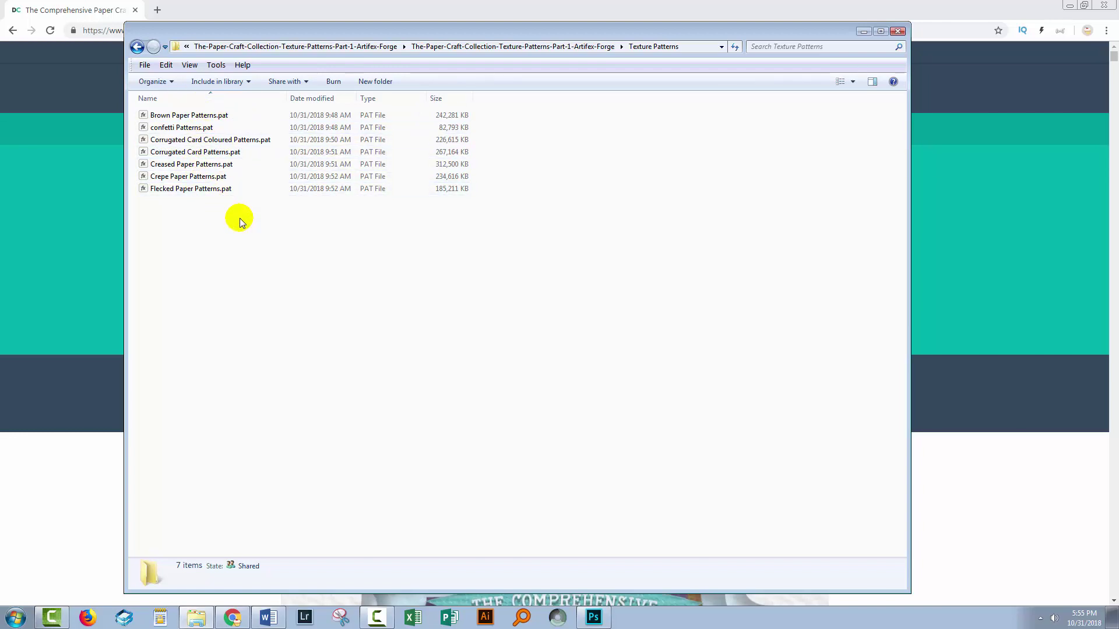
left_click(593, 619)
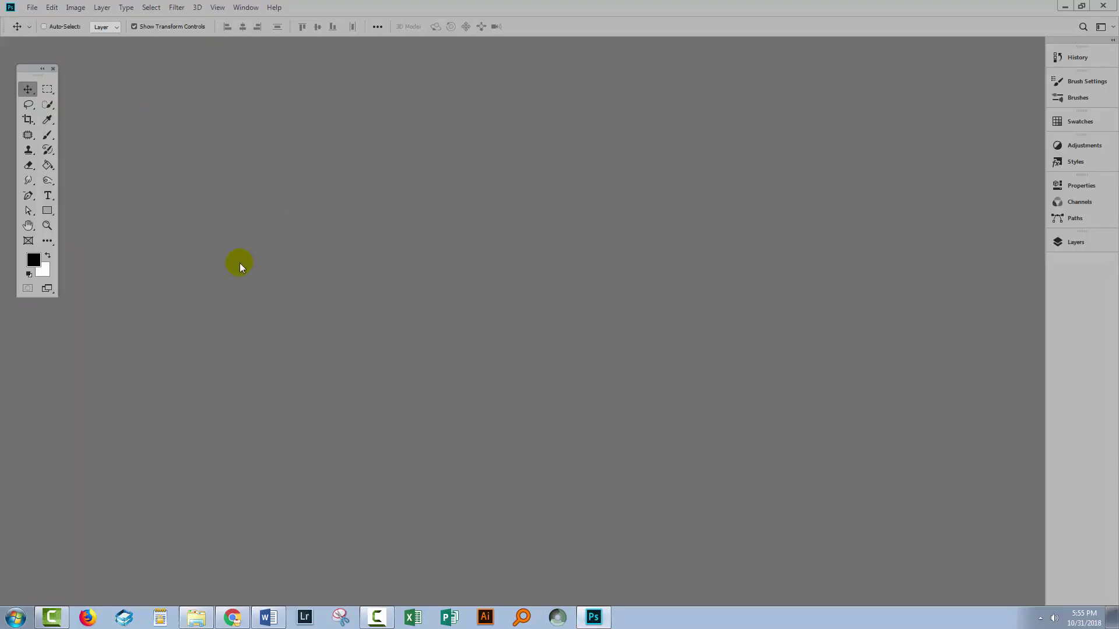
left_click(52, 8)
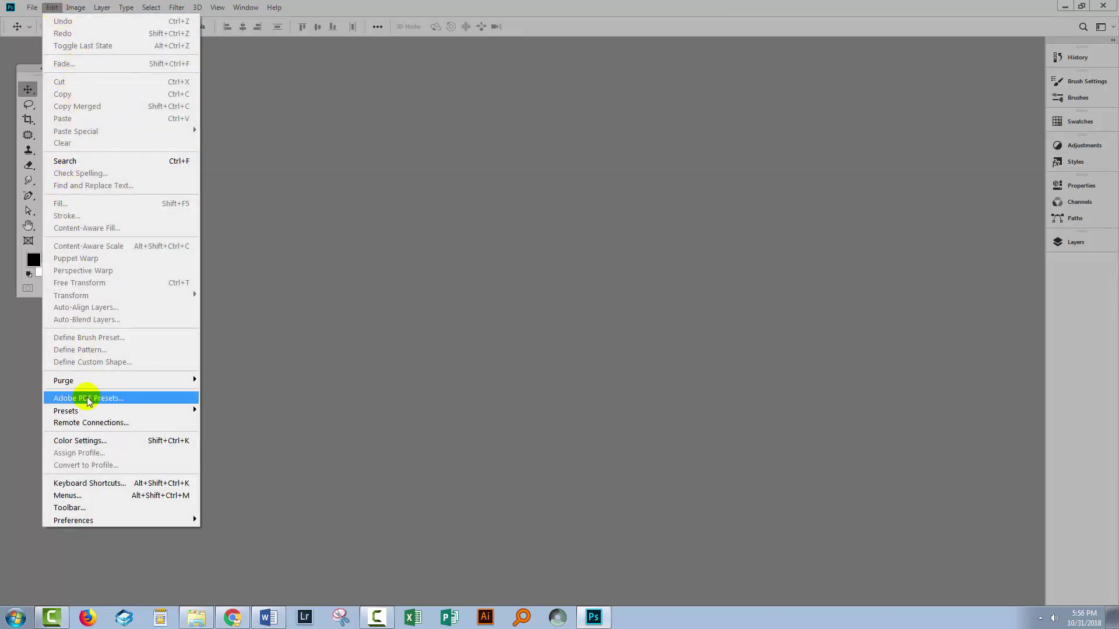
mouse_move(125, 411)
left_click(246, 412)
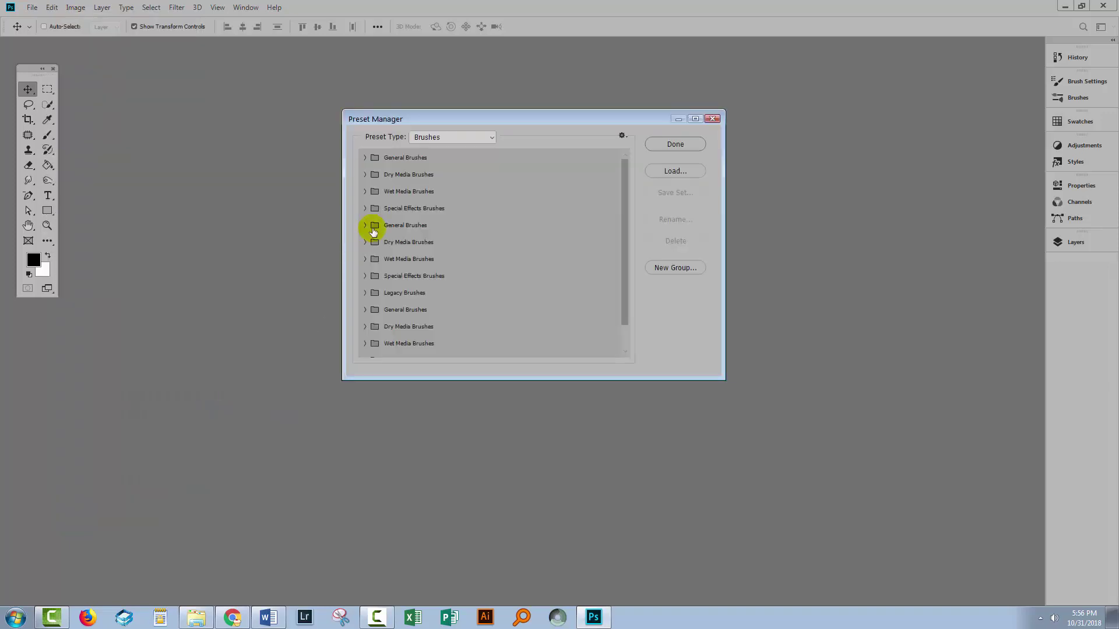
left_click(446, 139)
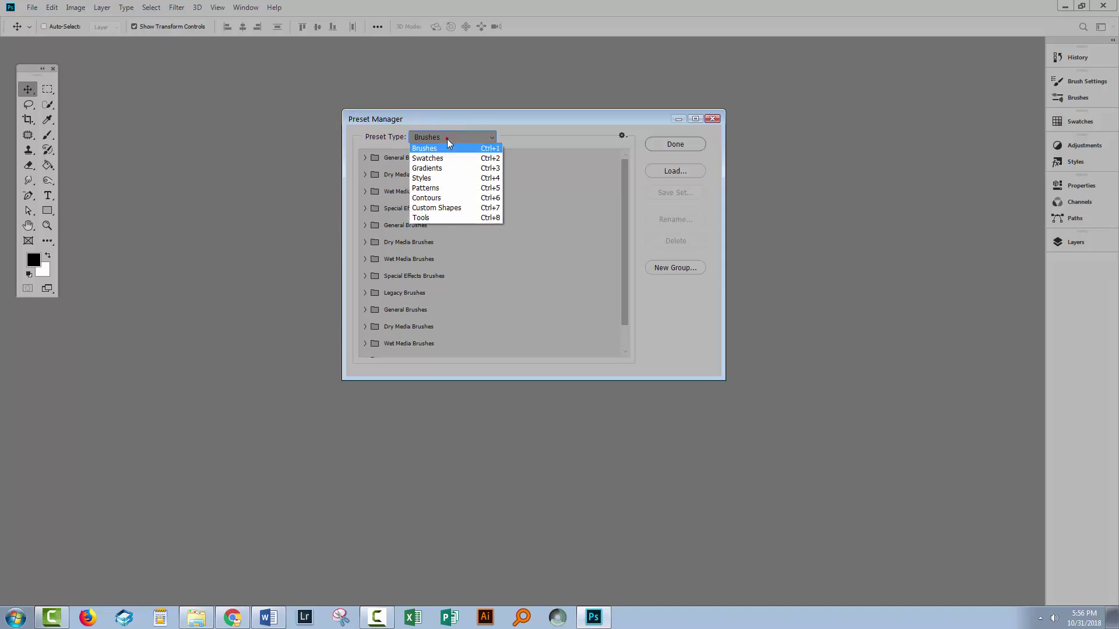
left_click(424, 188)
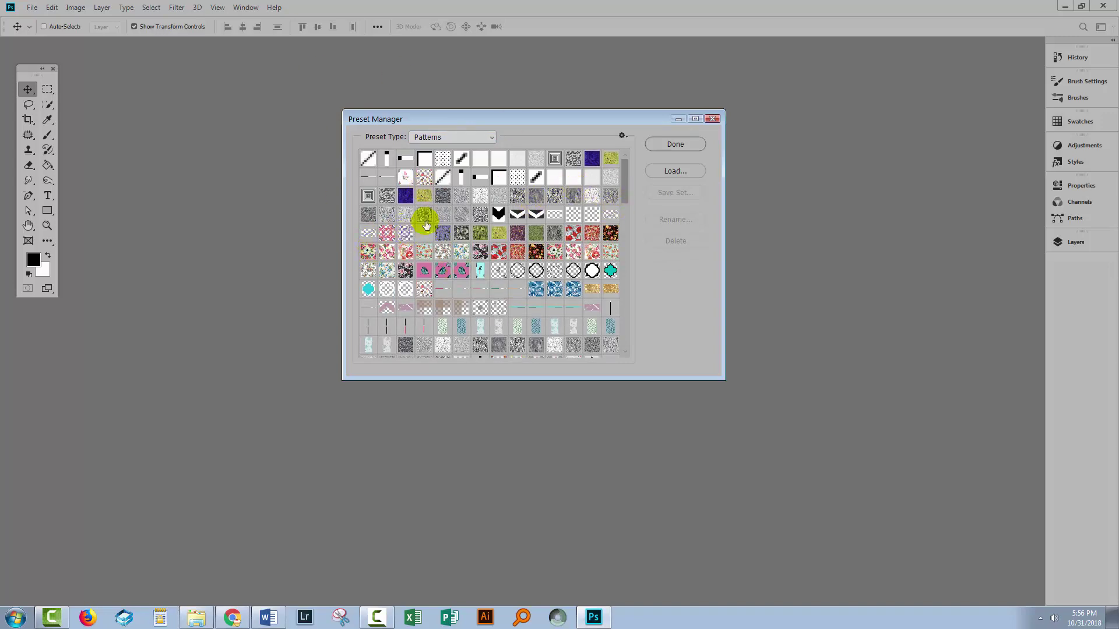
Step: Start loading a pattern set and browse from Downloads through the Paper-Craft-Collection Texture-Patterns-Part-1 folders to the Texture Patterns folder
left_click(669, 171)
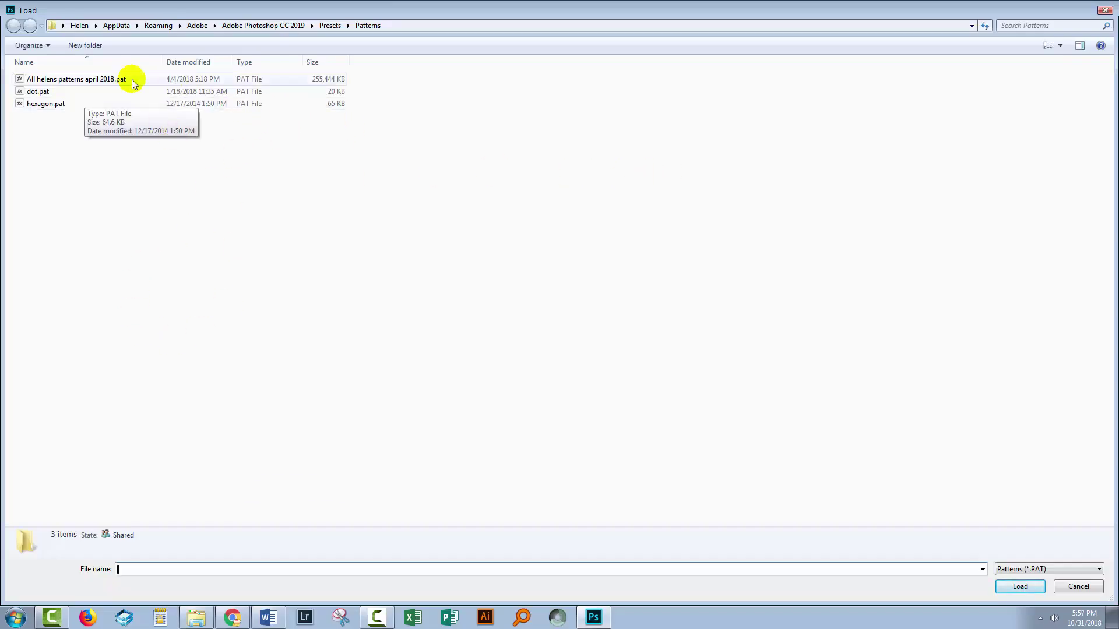
left_click(96, 26)
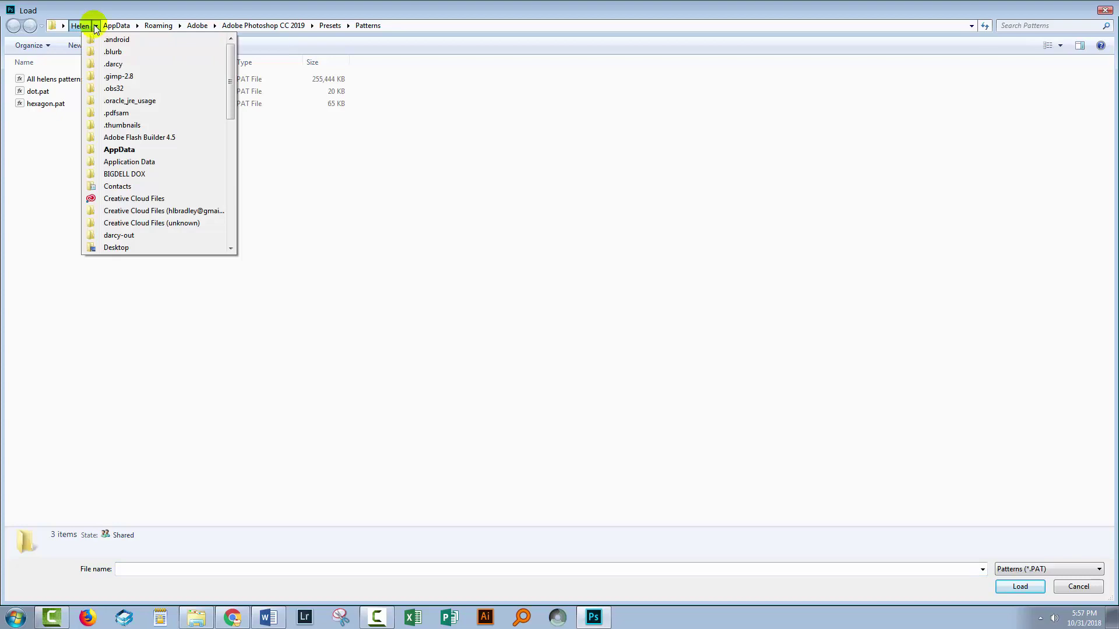
scroll(229, 108, "down", 1)
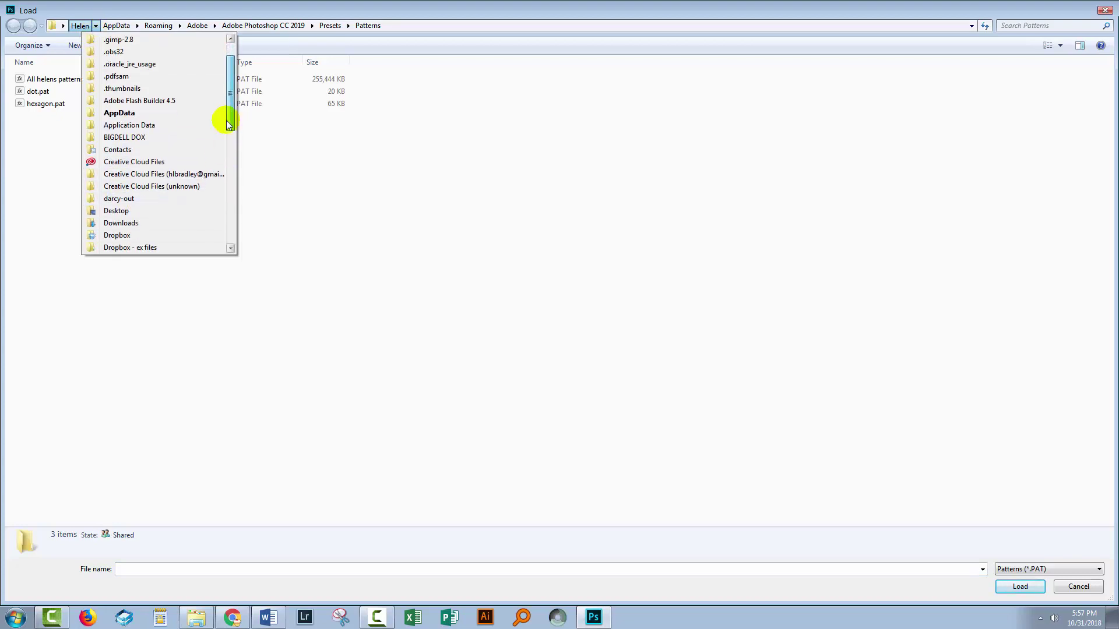
left_click(119, 224)
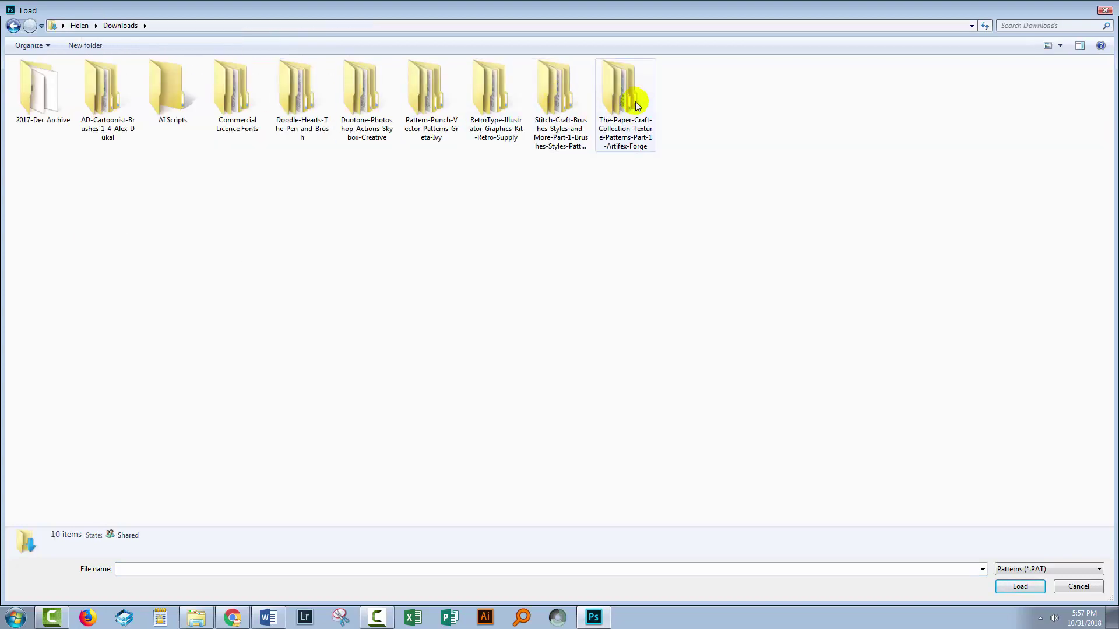
left_click(627, 93)
double_click(627, 93)
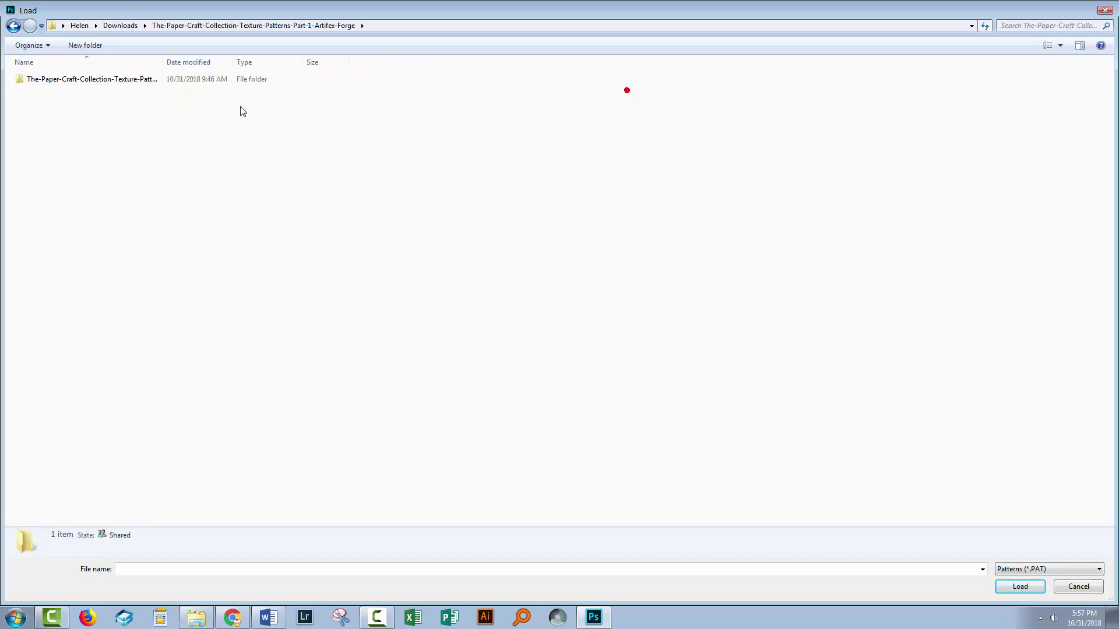
double_click(45, 82)
double_click(45, 80)
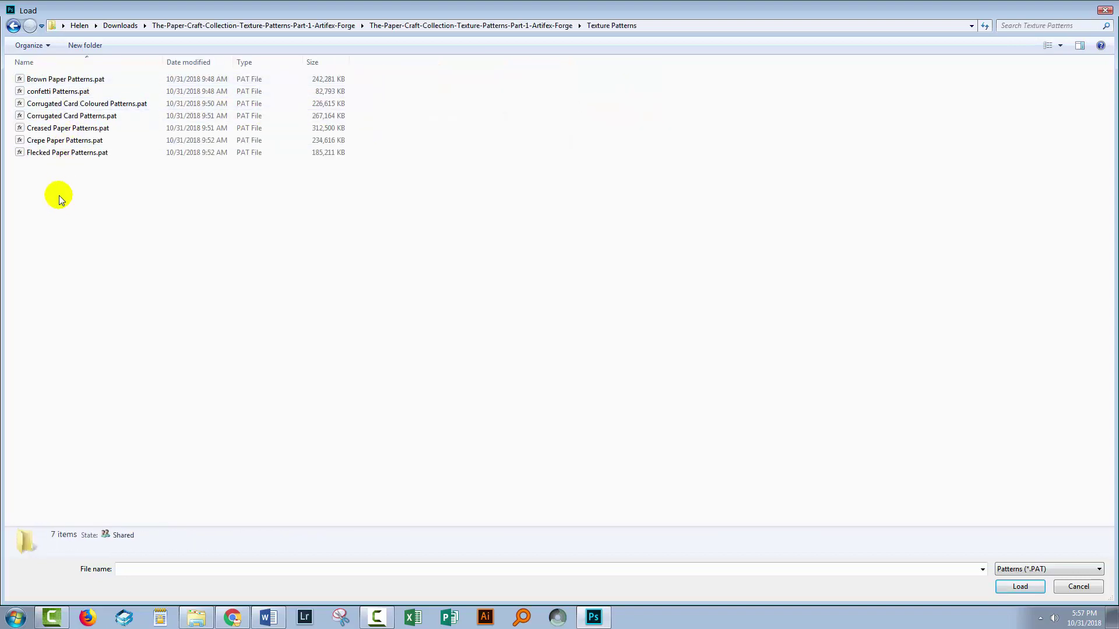
Step: Load Brown Paper Patterns.pat, review the end of the pattern list and close the Preset Manager
left_click(45, 80)
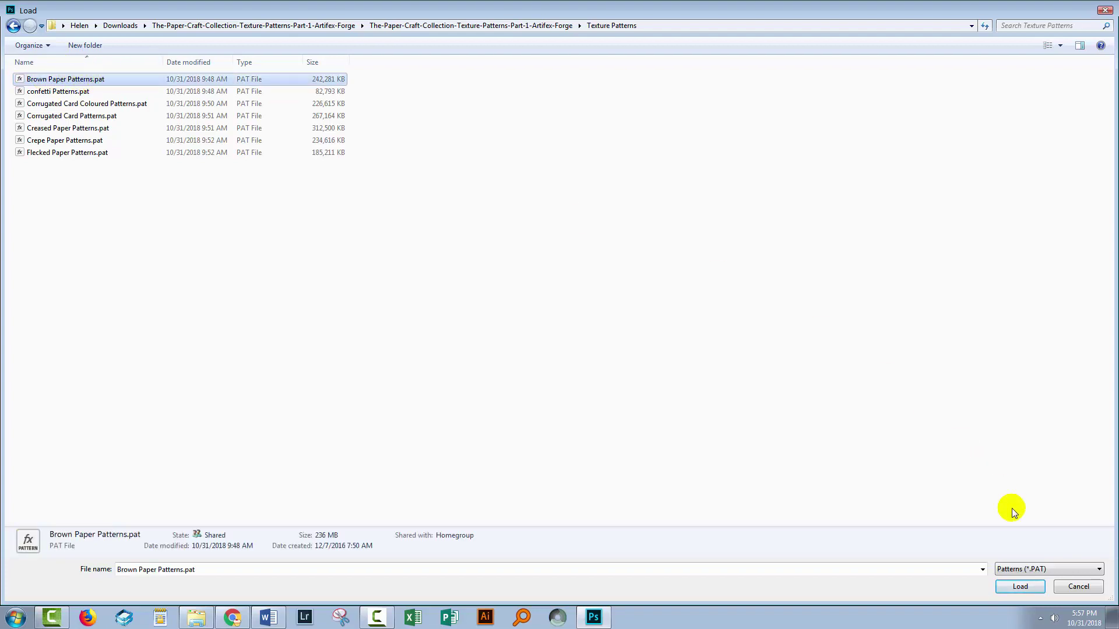
left_click(1005, 585)
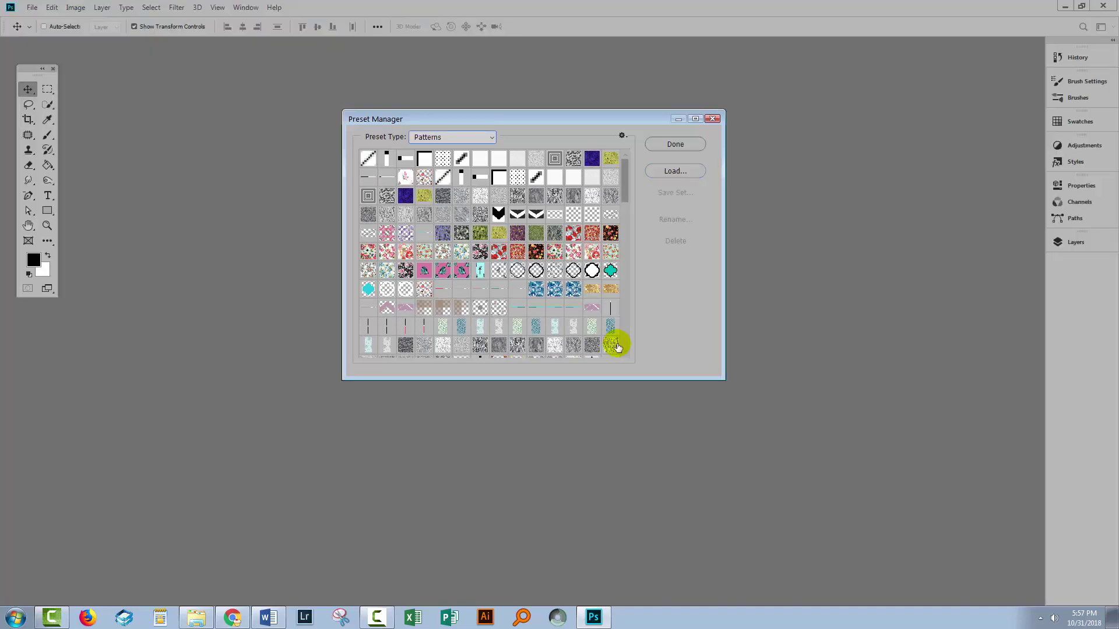
left_click_drag(621, 171, 621, 326)
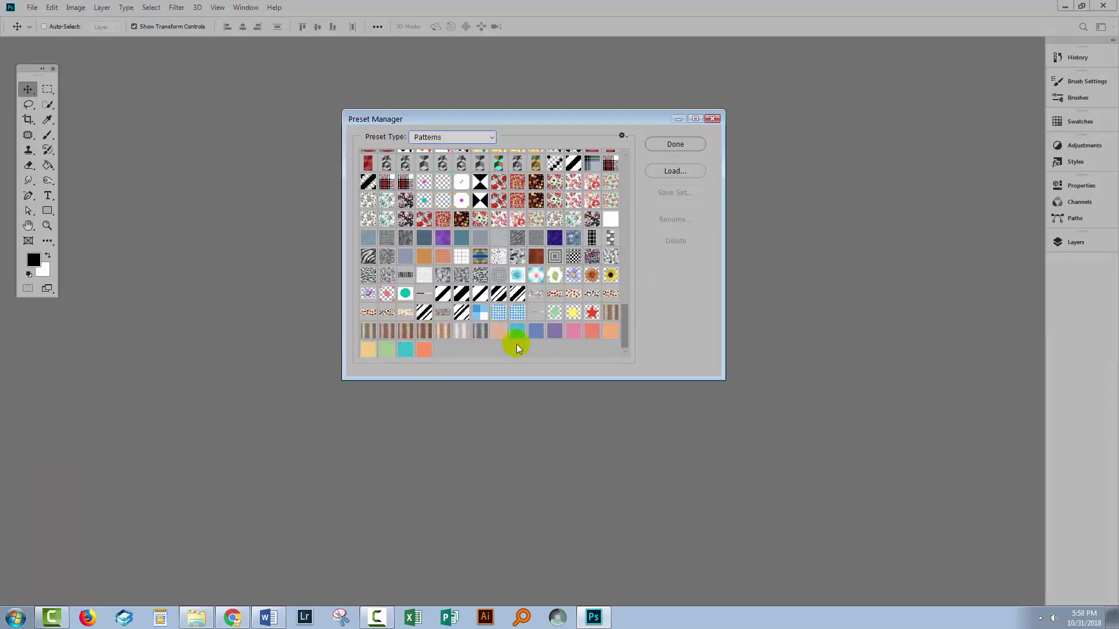
left_click(713, 118)
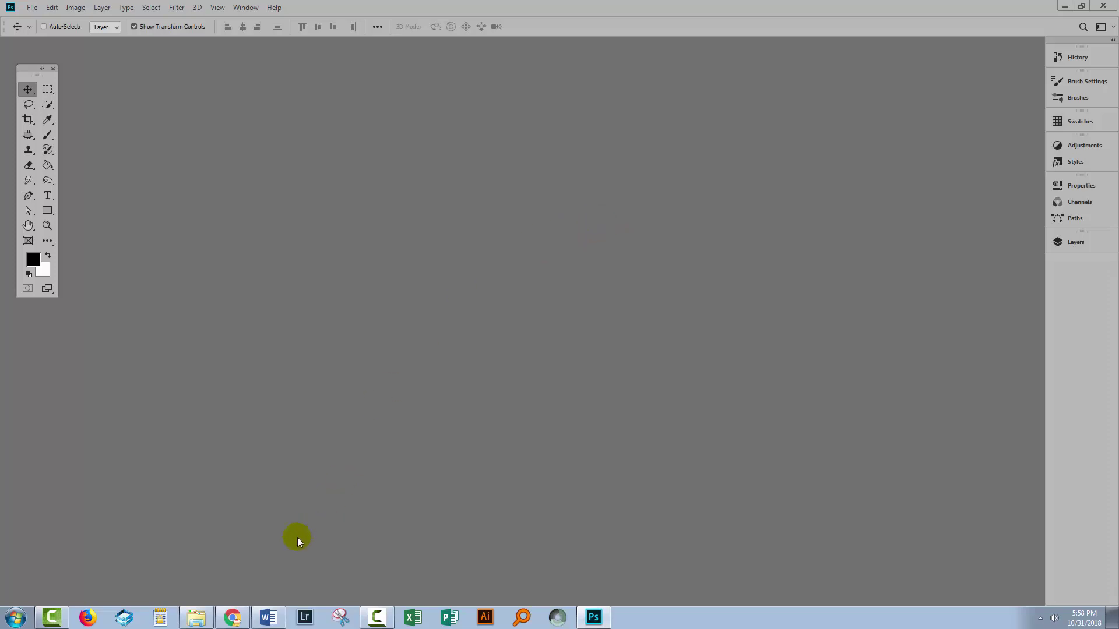
Step: Switch to the Texture Patterns folder in Windows Explorer and copy the Corrugated Card Patterns.pat file
mouse_move(199, 620)
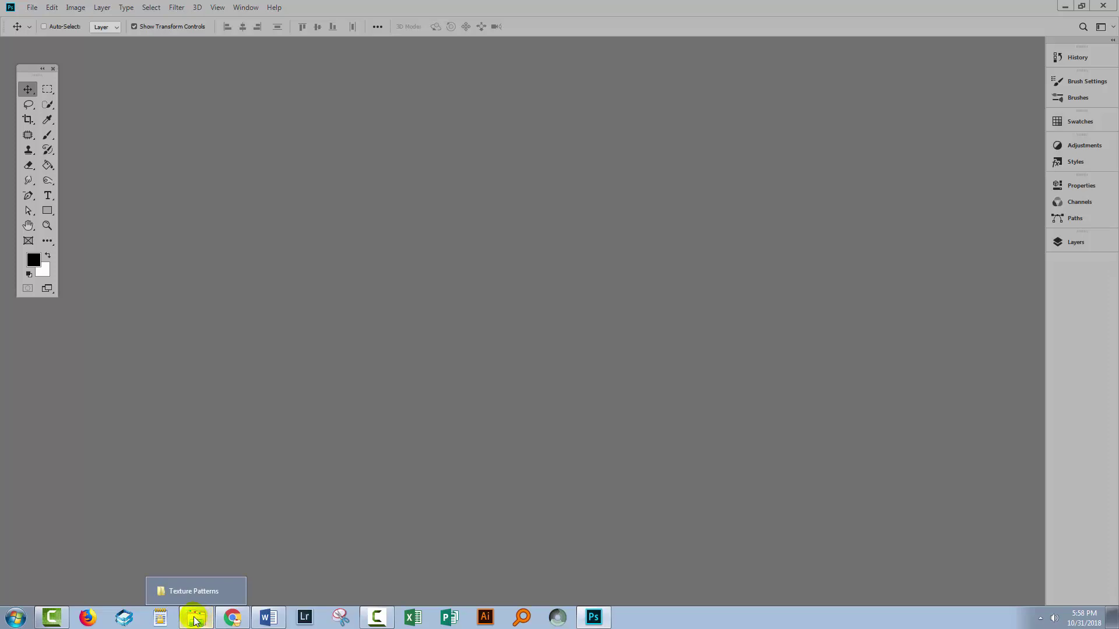
left_click(195, 620)
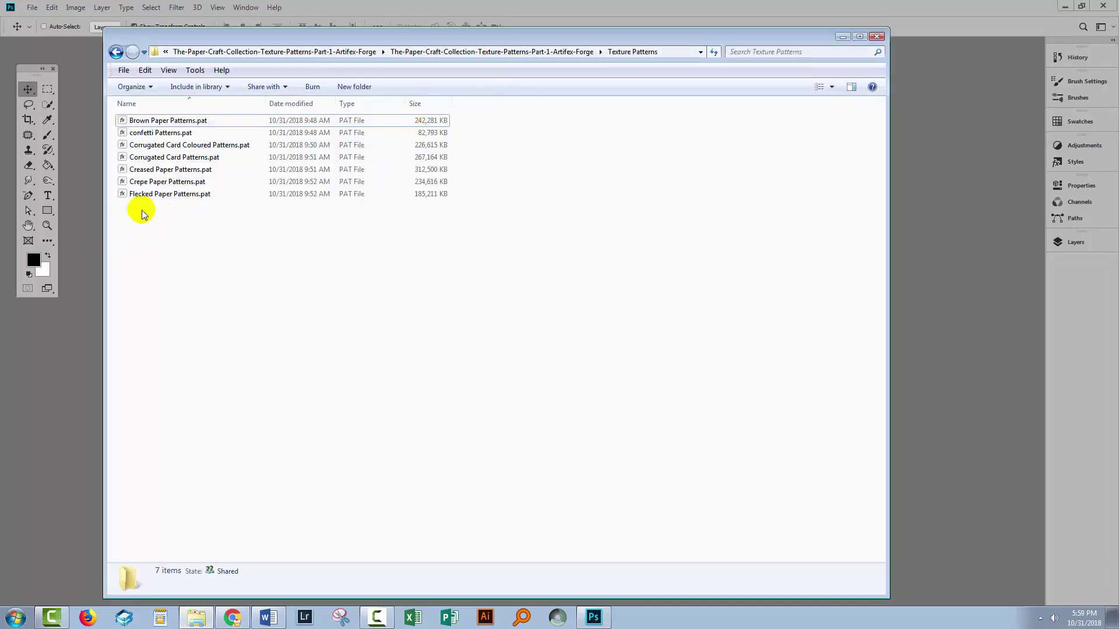
right_click(147, 159)
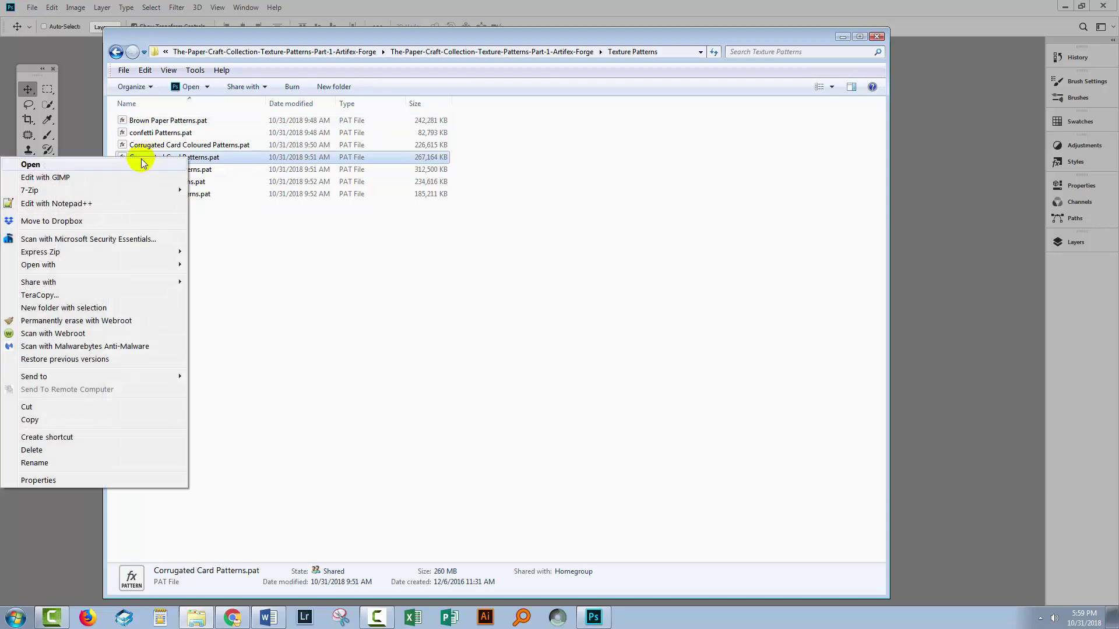
left_click(60, 421)
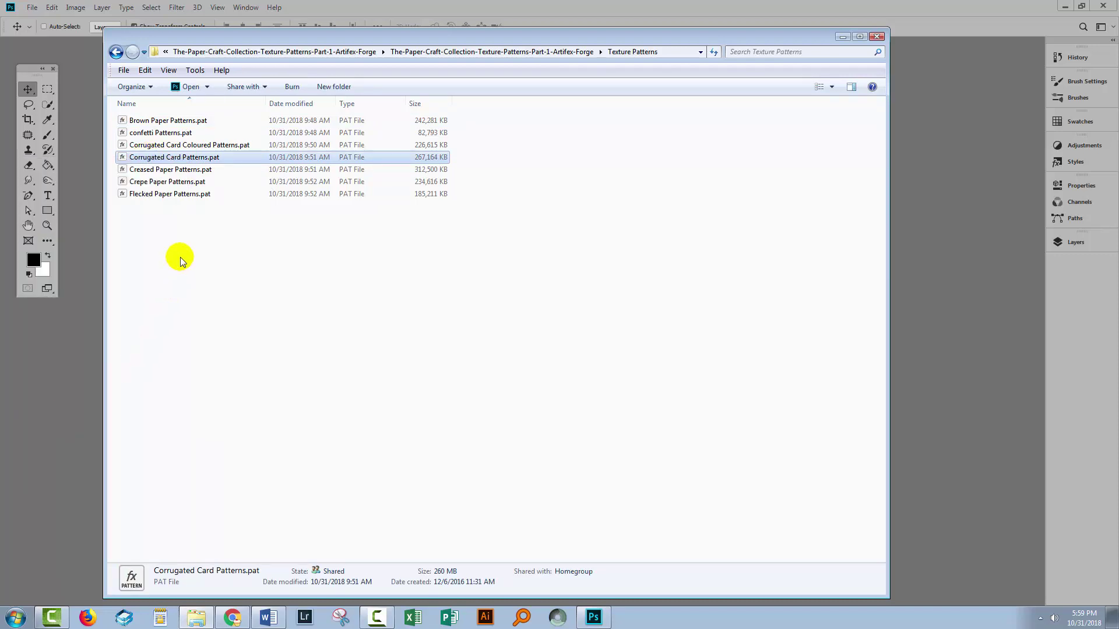
Step: Navigate to the Patterns presets folder at C:\Program Files\Adobe\Adobe Photoshop CC 2019\Presets\Patterns
left_click(166, 52)
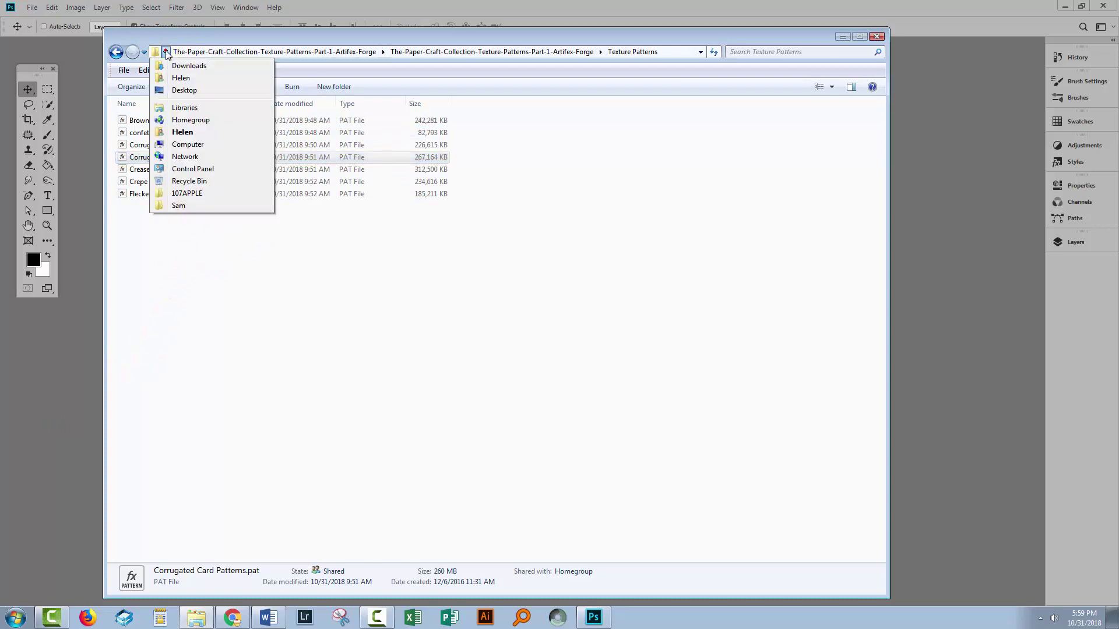
left_click(176, 146)
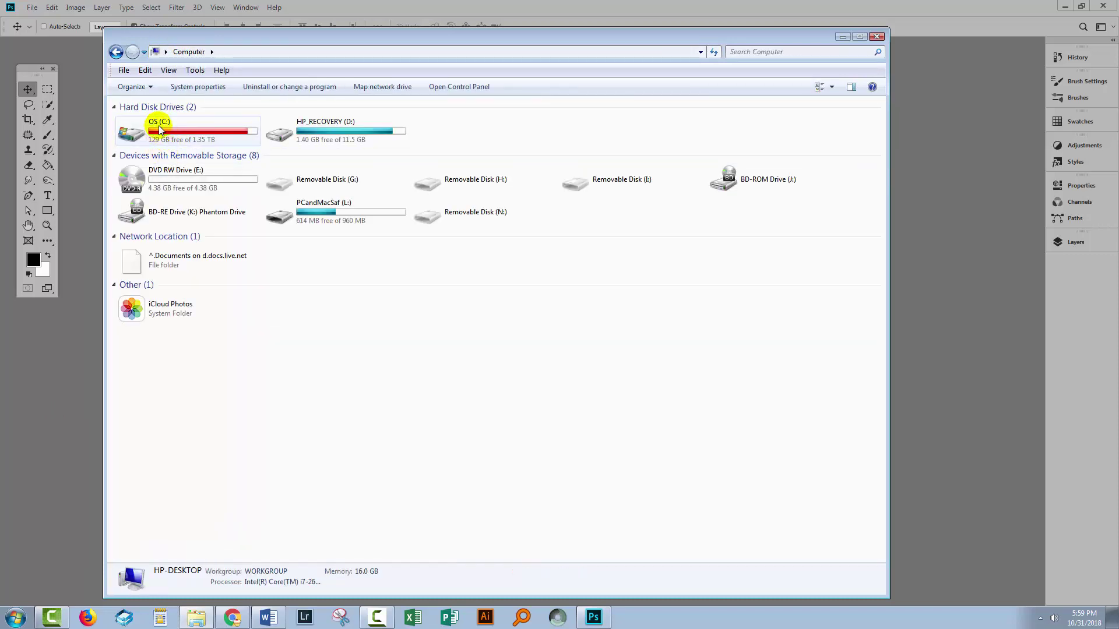
left_click(160, 128)
double_click(159, 128)
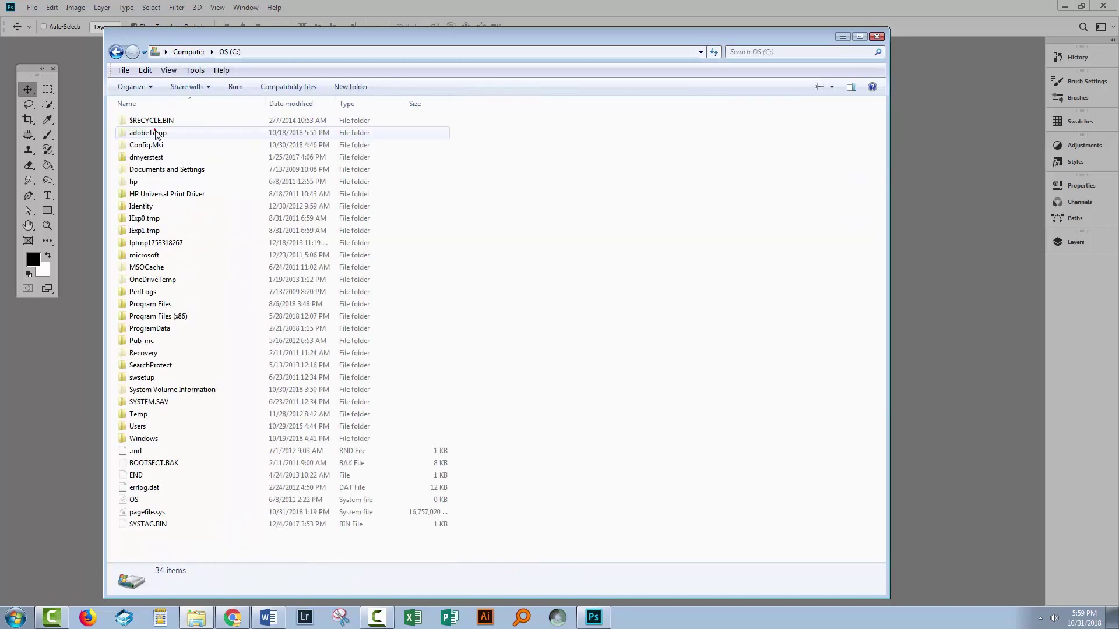
double_click(144, 306)
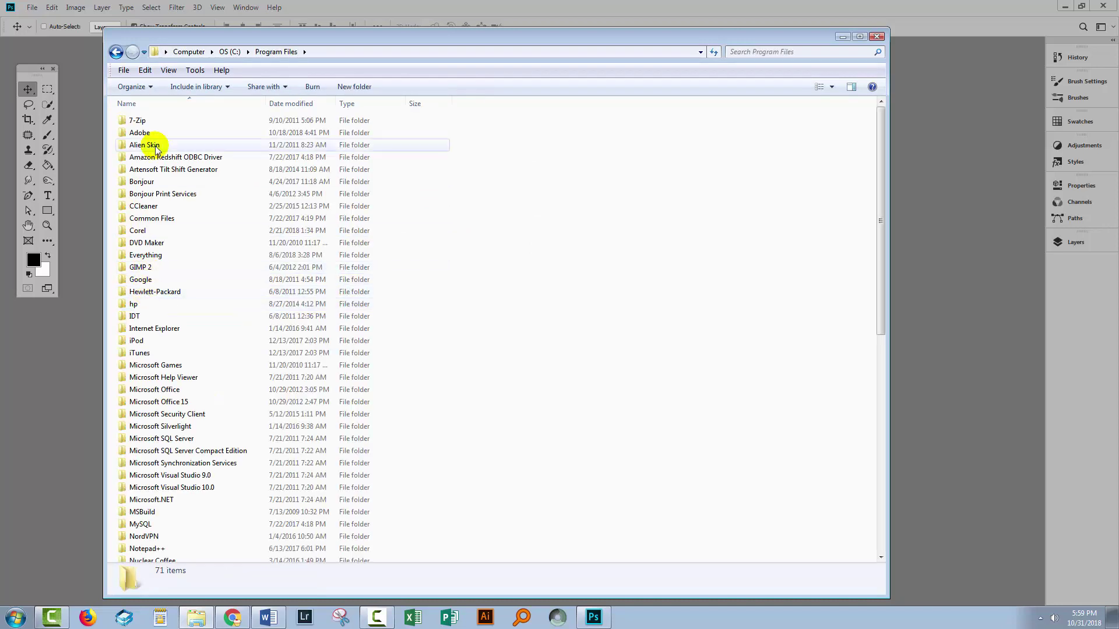
double_click(141, 132)
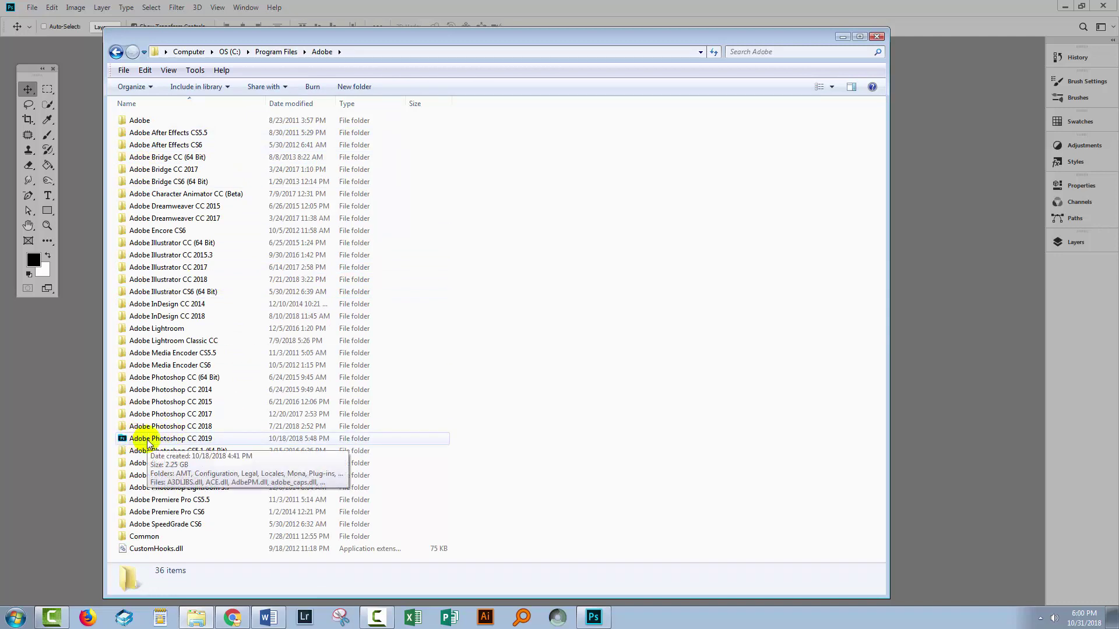
left_click(153, 441)
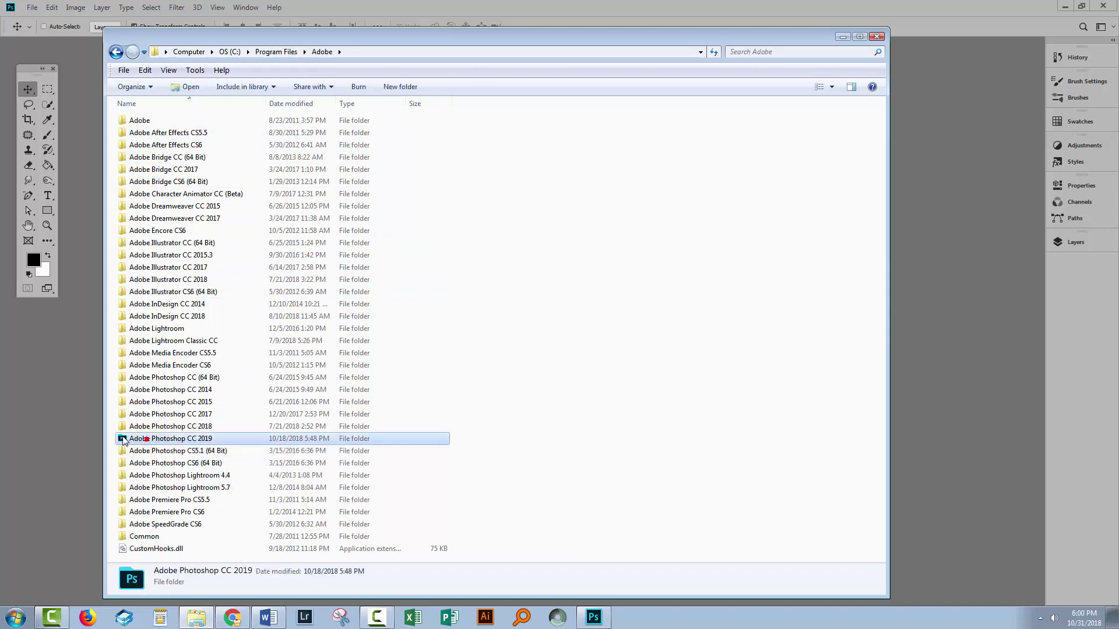
double_click(194, 440)
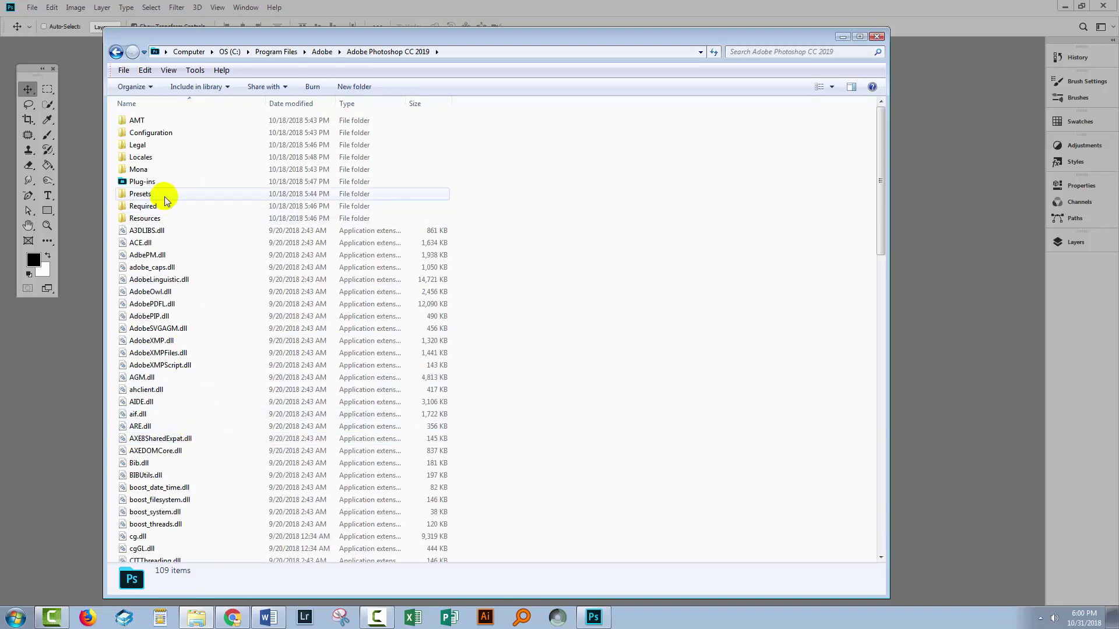
double_click(142, 195)
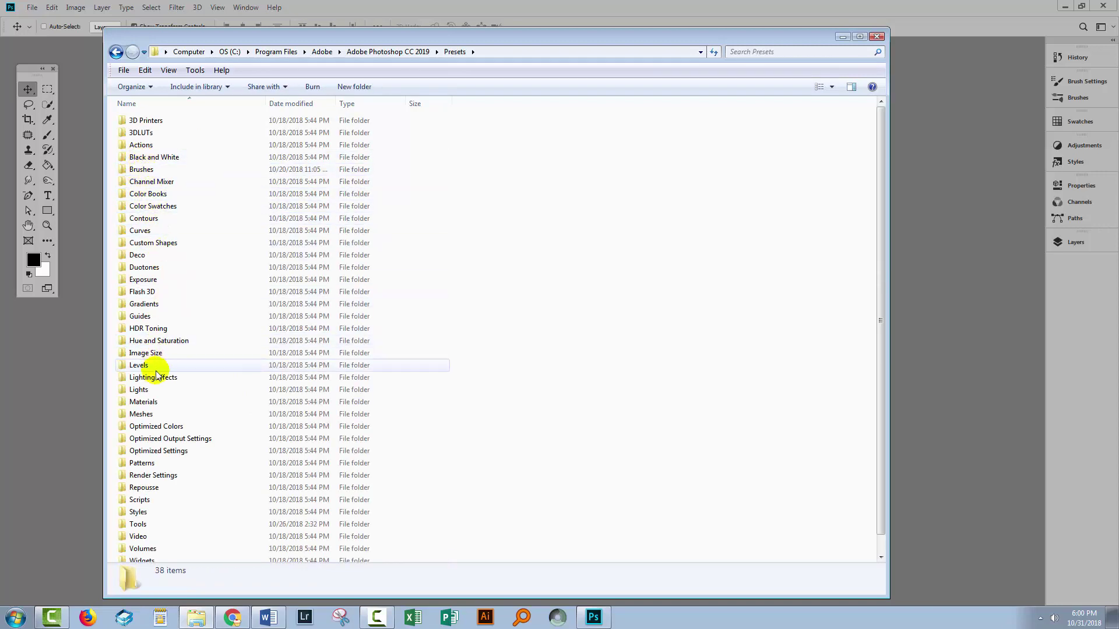
left_click(143, 465)
double_click(142, 465)
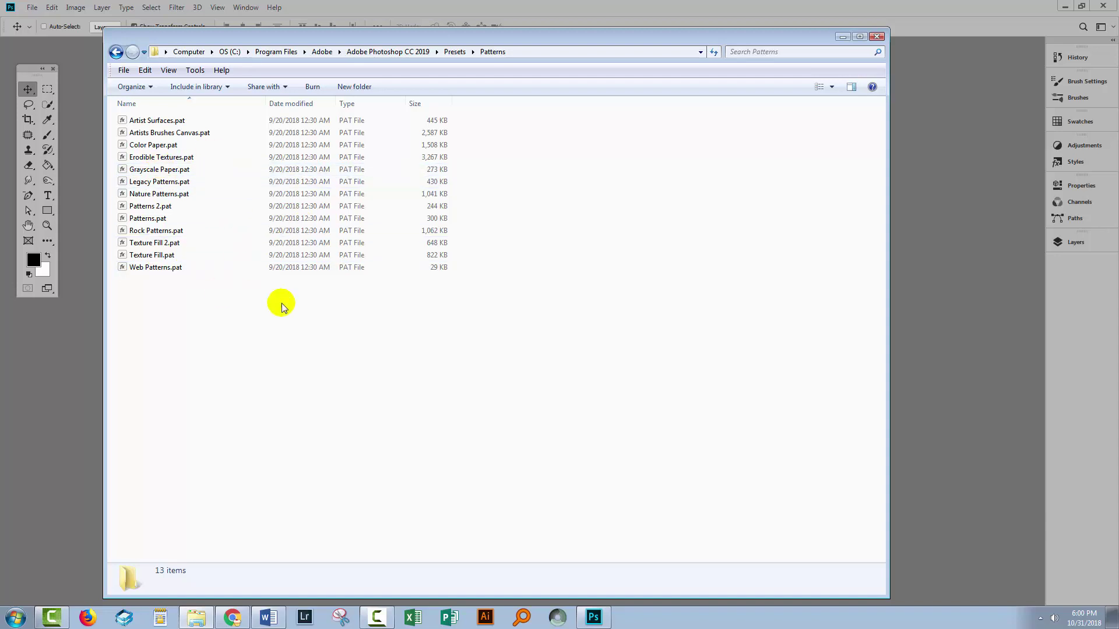
Step: Paste the copied Corrugated Card Patterns.pat file into the Photoshop CC 2019 Patterns folder
right_click(285, 352)
left_click(200, 433)
left_click(260, 373)
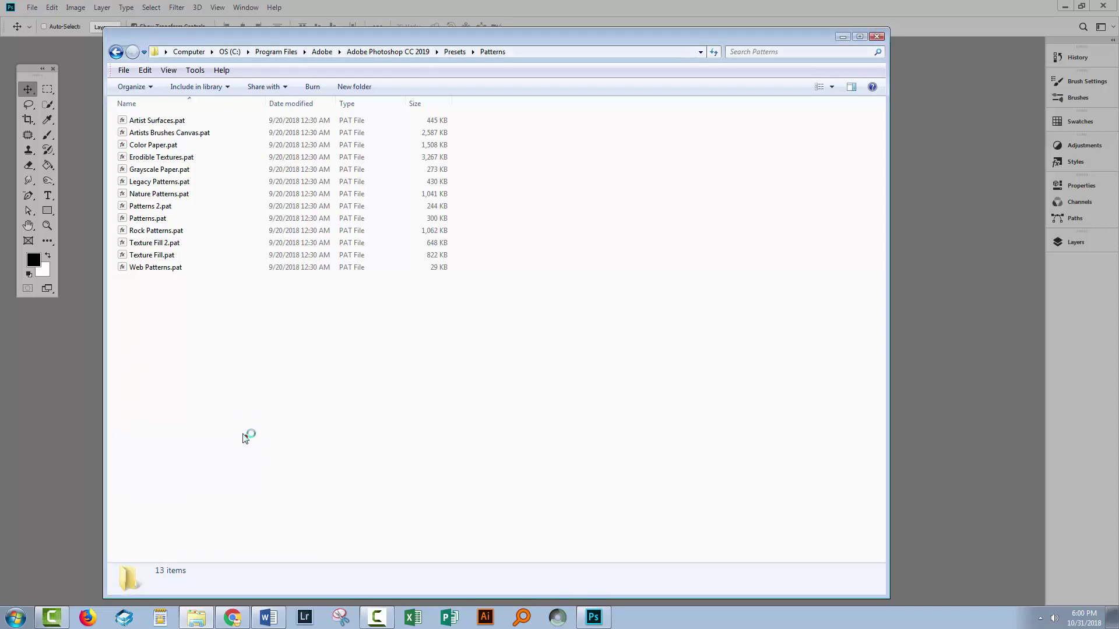
left_click(604, 320)
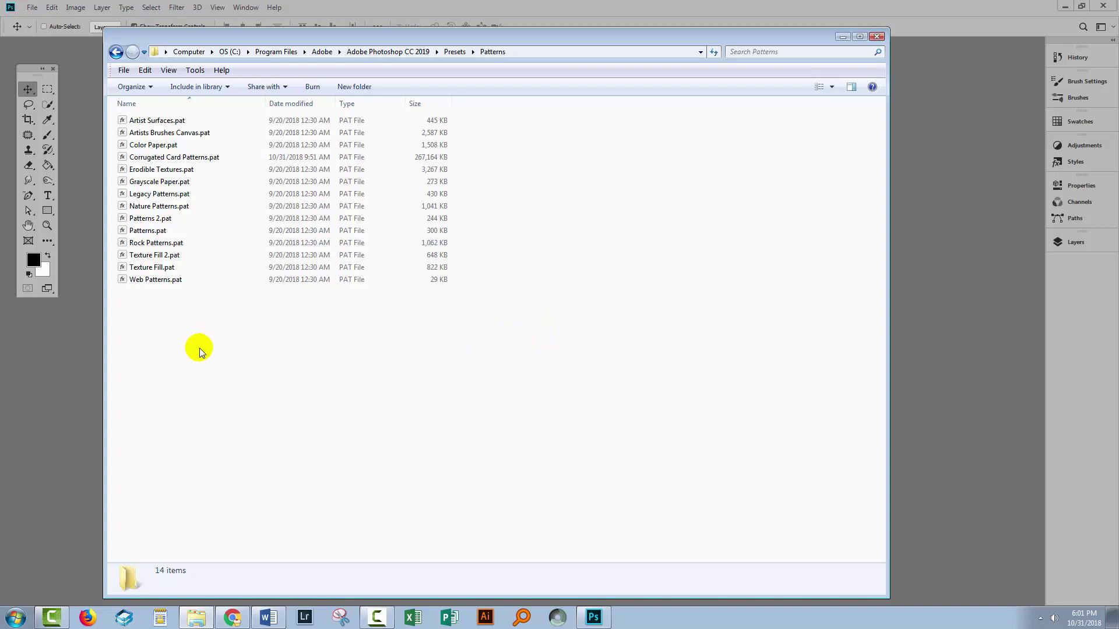
Step: Close the Explorer window and open Photoshop's Preset Manager with the preset type set to Patterns
left_click(63, 381)
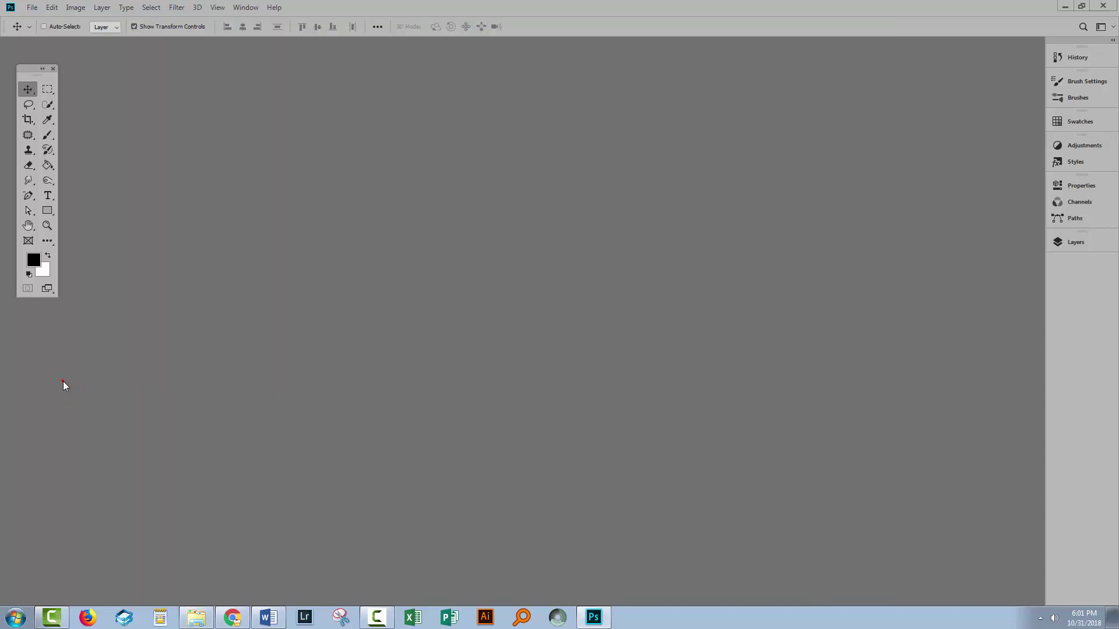
left_click(56, 10)
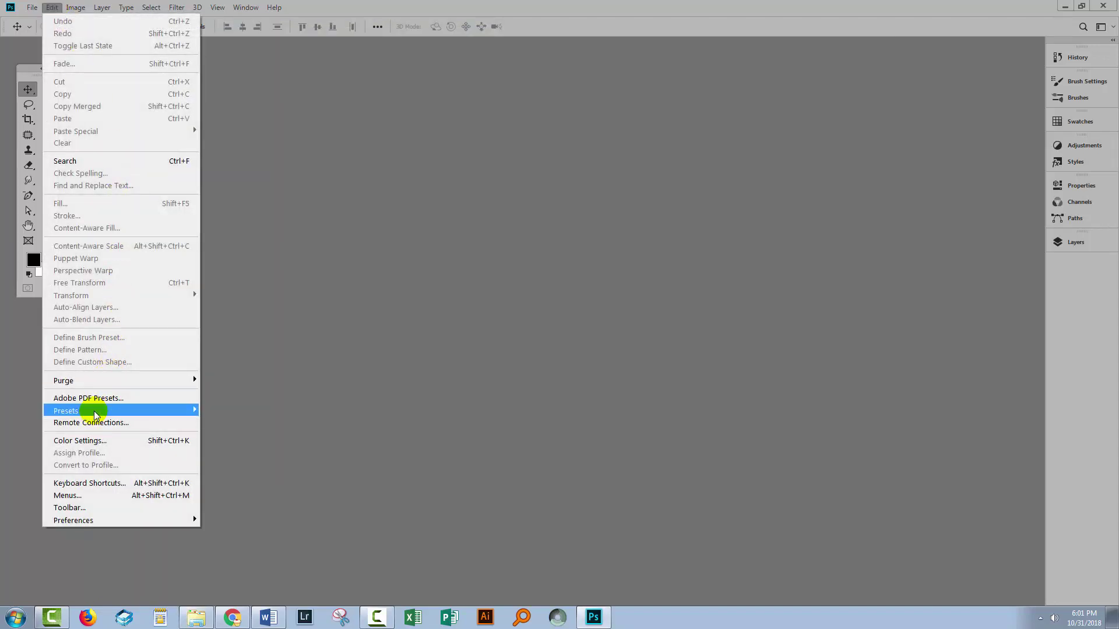
mouse_move(94, 413)
left_click(233, 411)
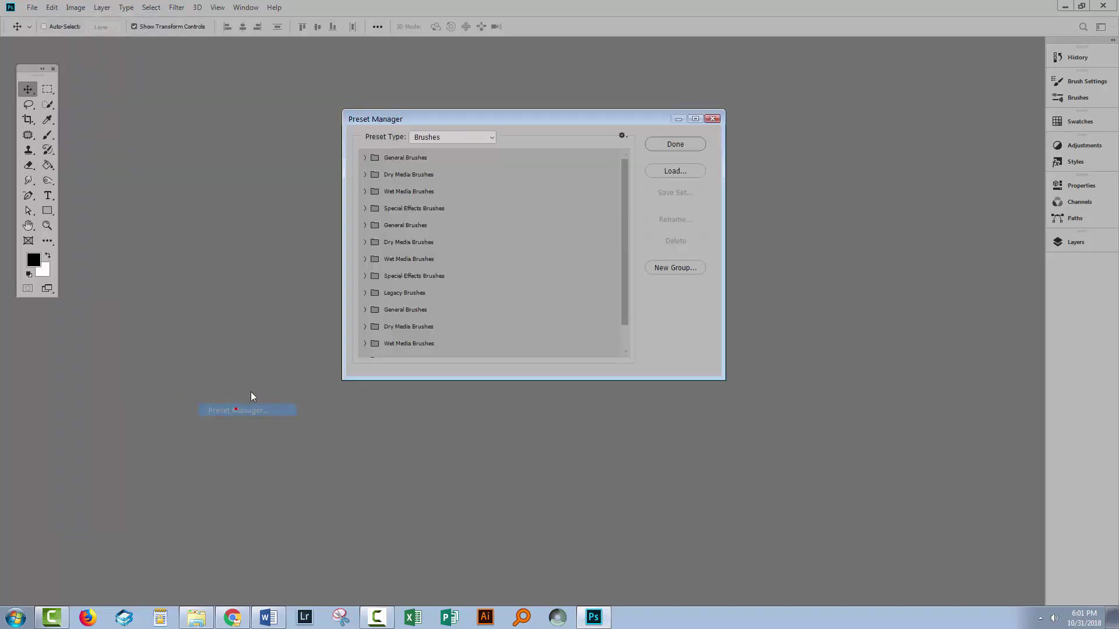
left_click(451, 137)
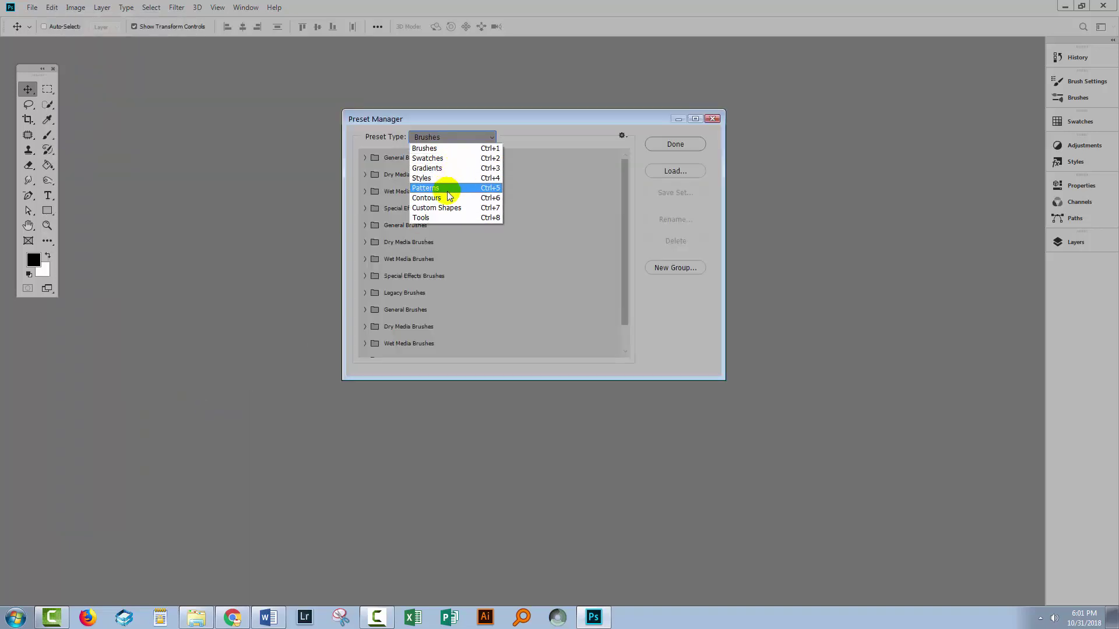
left_click(446, 190)
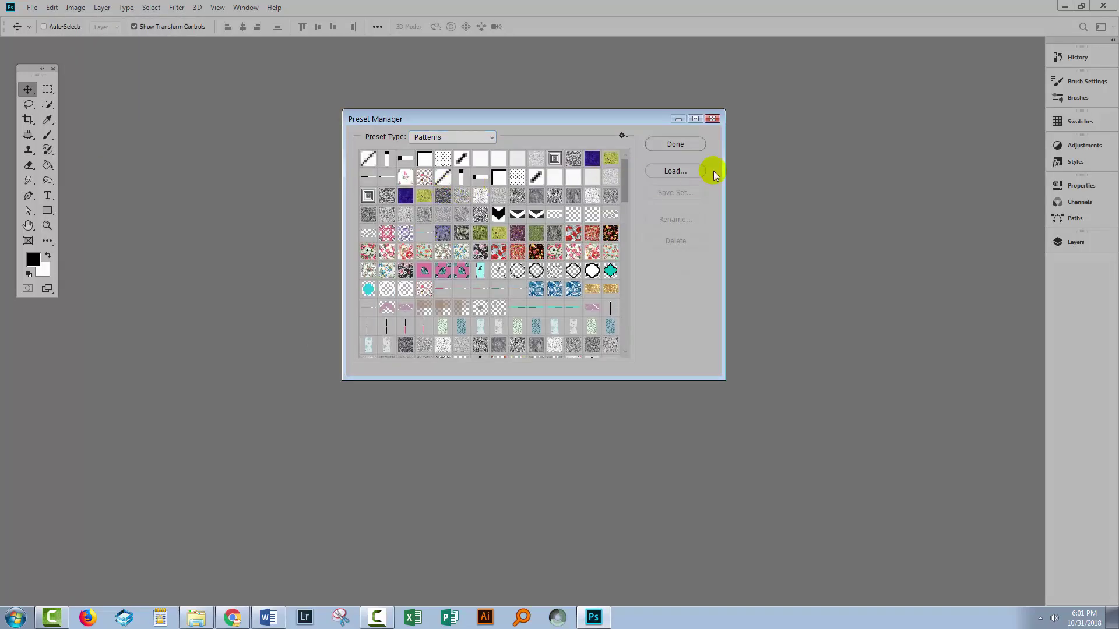
Step: Start loading a pattern set and browse to C:\Program Files\Adobe\Adobe Photoshop CC 2019\Presets\Patterns
left_click(679, 170)
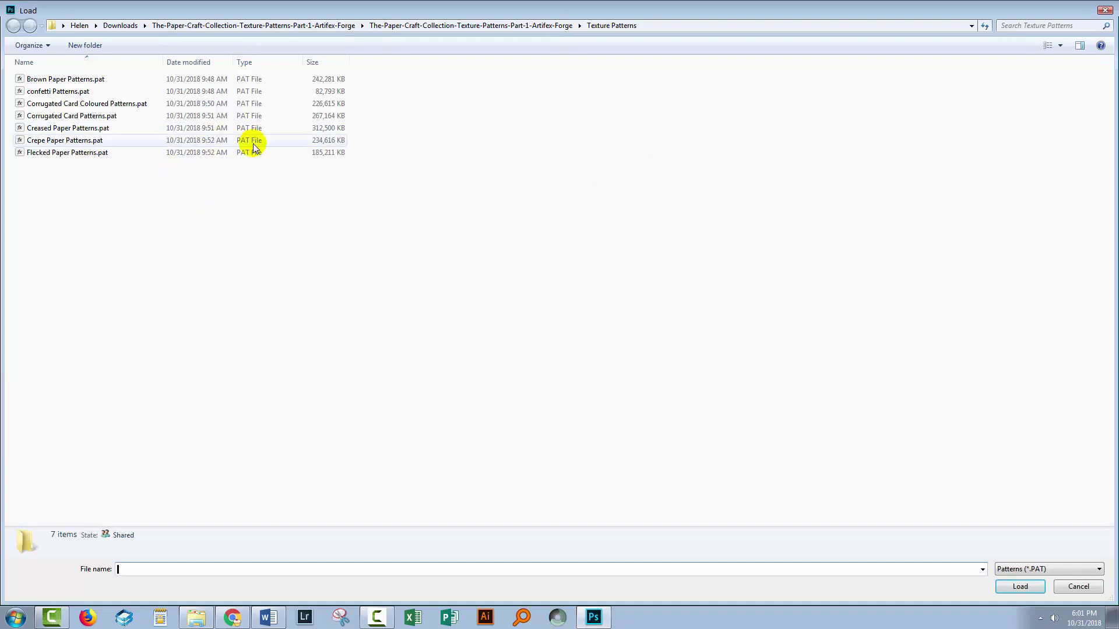
left_click(63, 26)
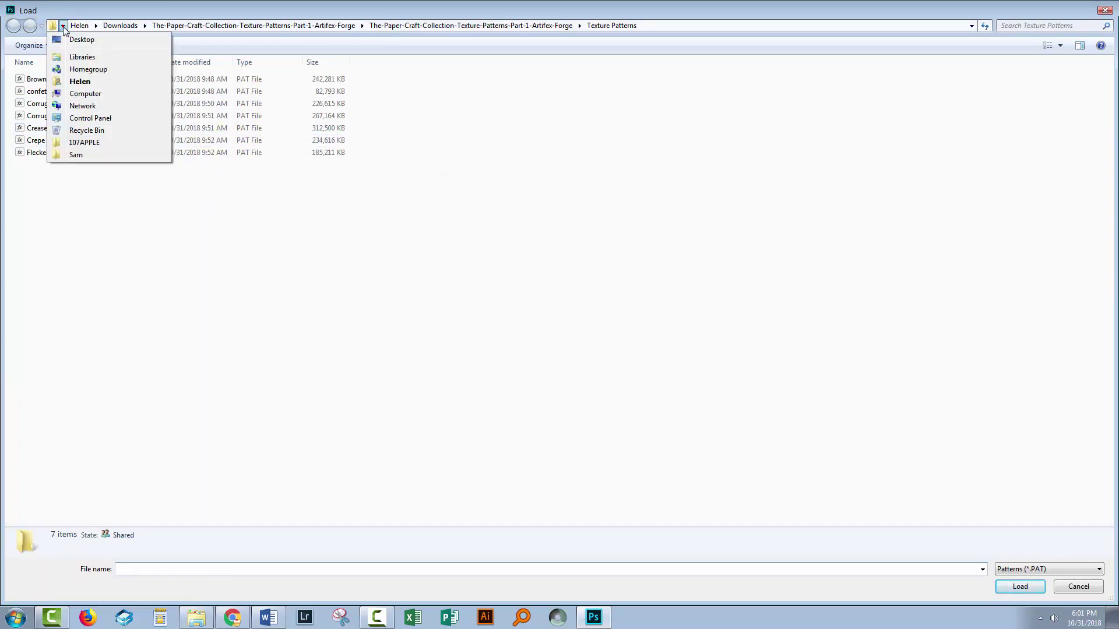
left_click(84, 94)
double_click(71, 88)
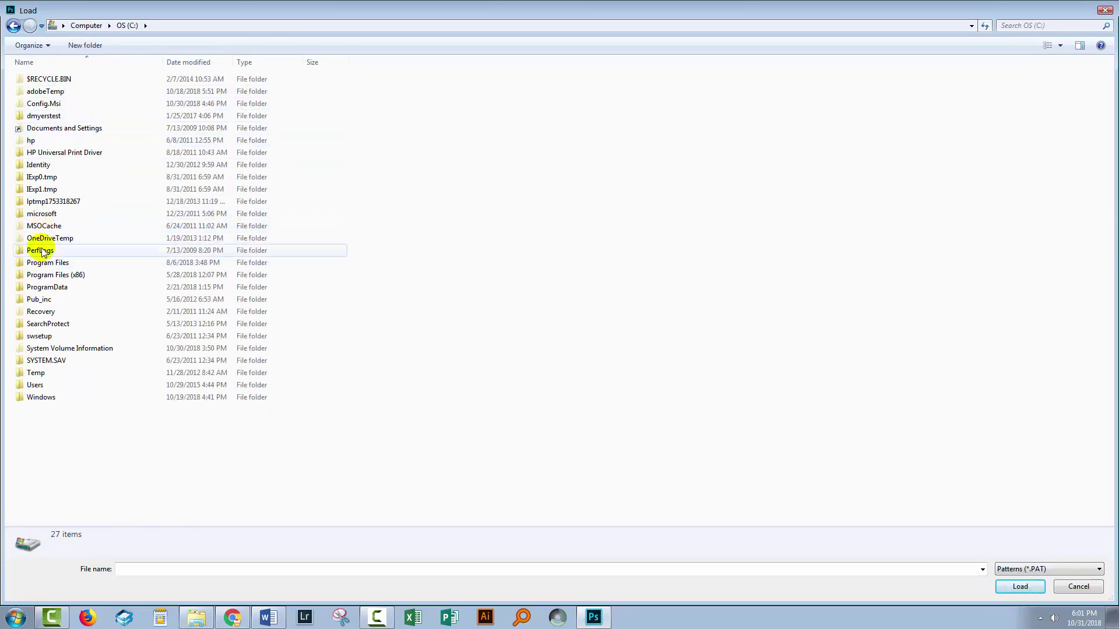
double_click(42, 263)
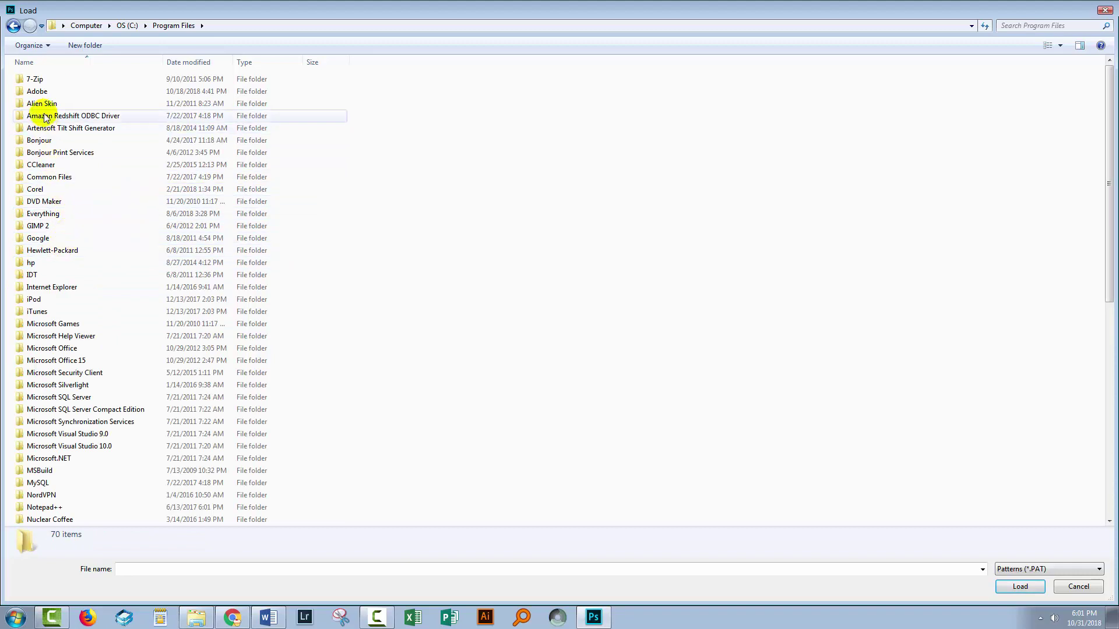
double_click(38, 92)
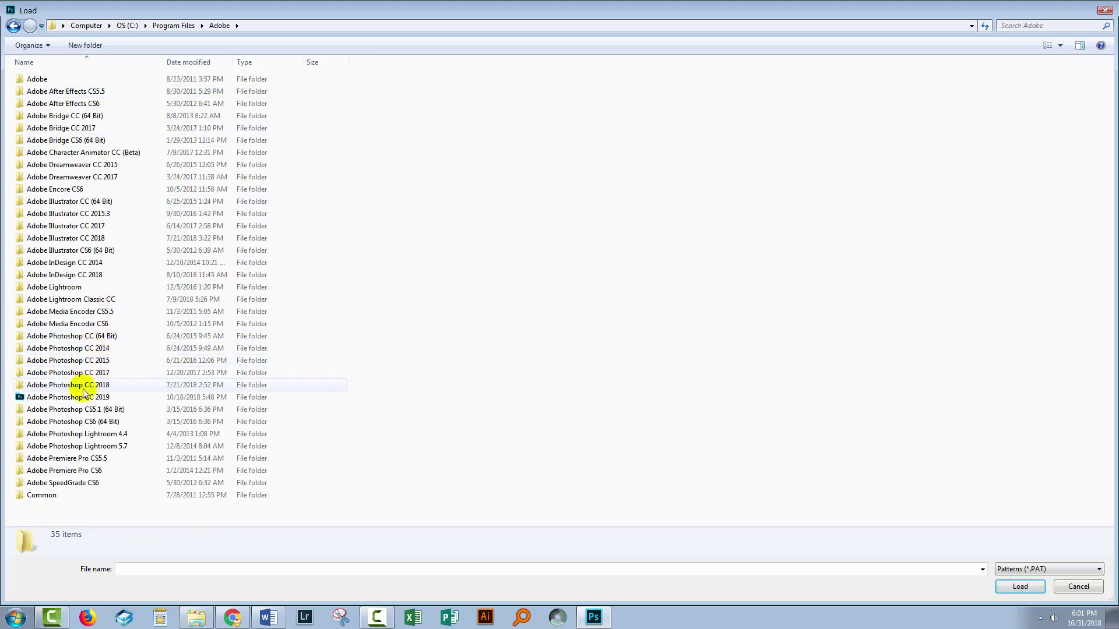
double_click(80, 399)
double_click(65, 153)
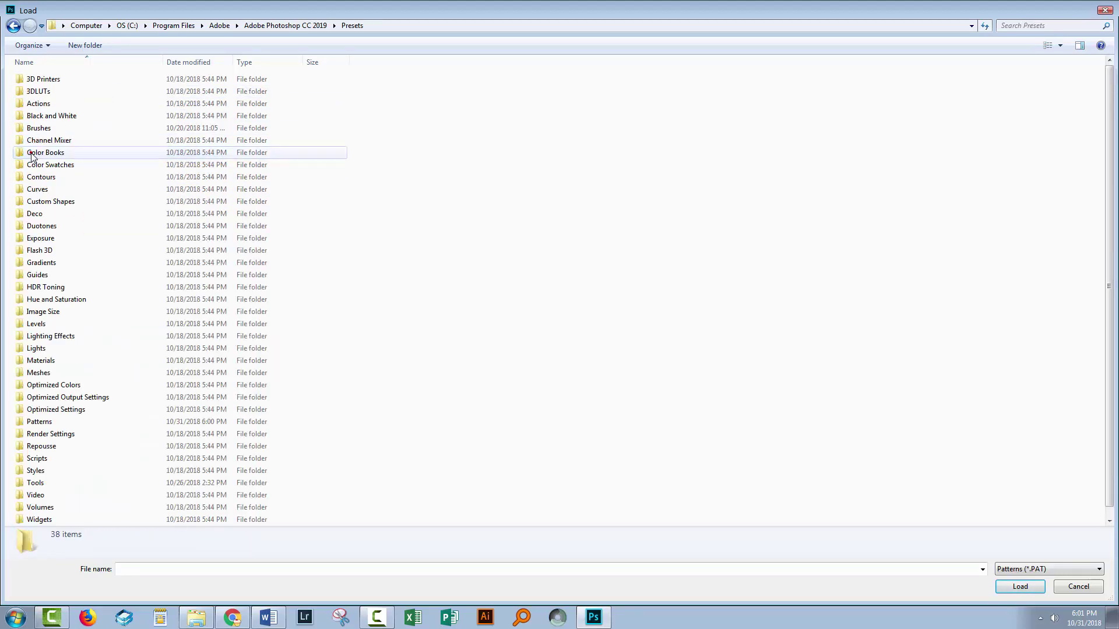
double_click(41, 422)
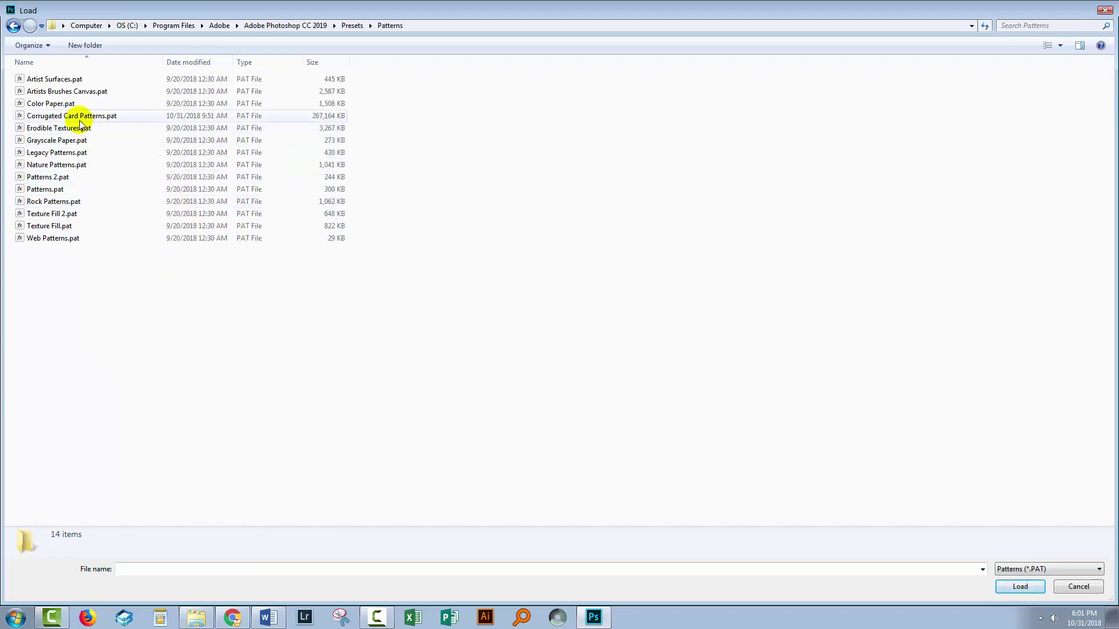
Step: Load Corrugated Card Patterns.pat from the Presets Patterns folder and close the Preset Manager
left_click(49, 119)
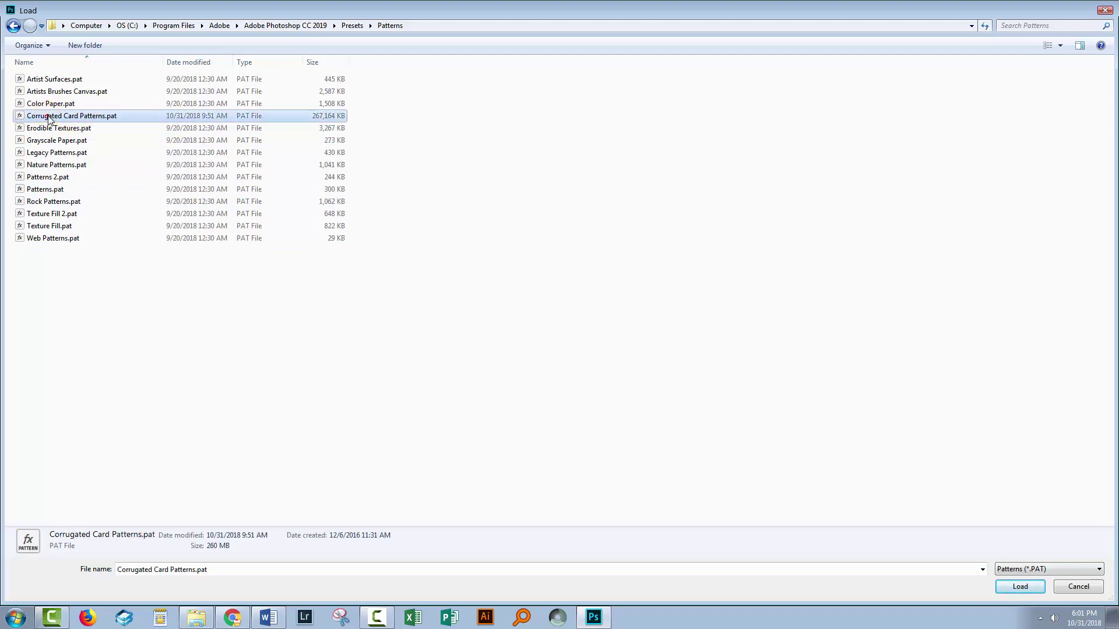
left_click(1017, 589)
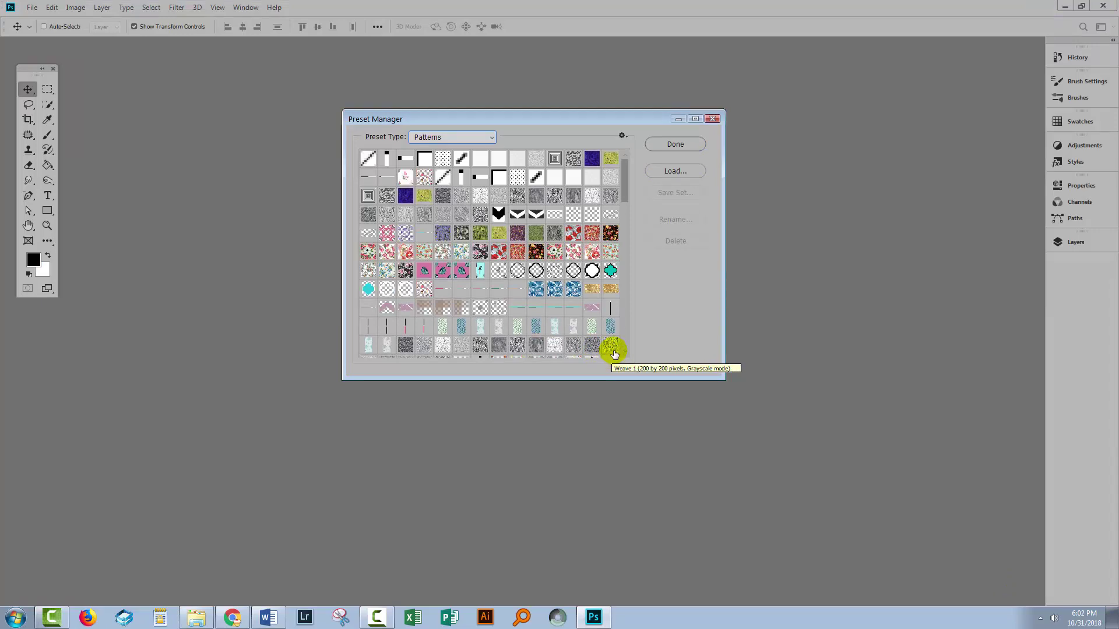
left_click(674, 145)
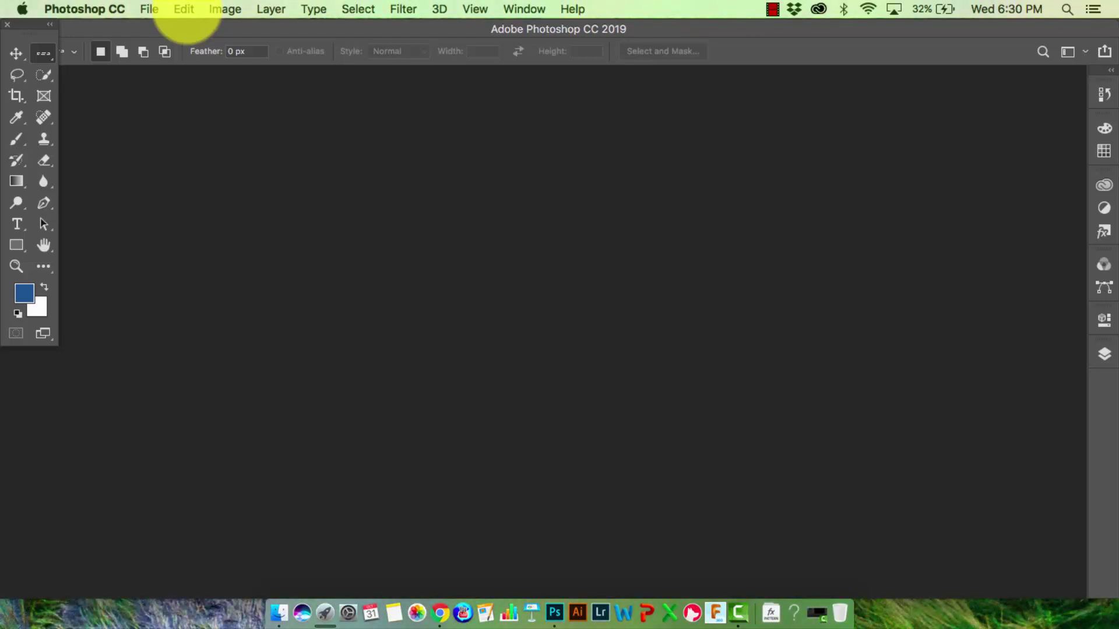
Step: On the Mac, open Photoshop's Preset Manager and set the preset type to Patterns
left_click(184, 10)
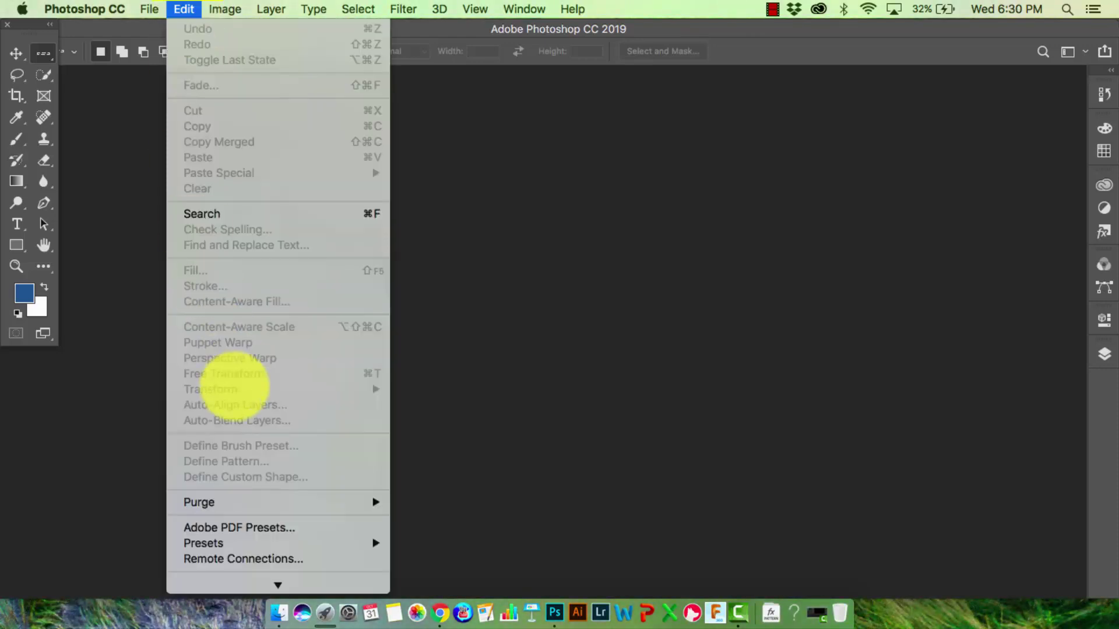
mouse_move(274, 541)
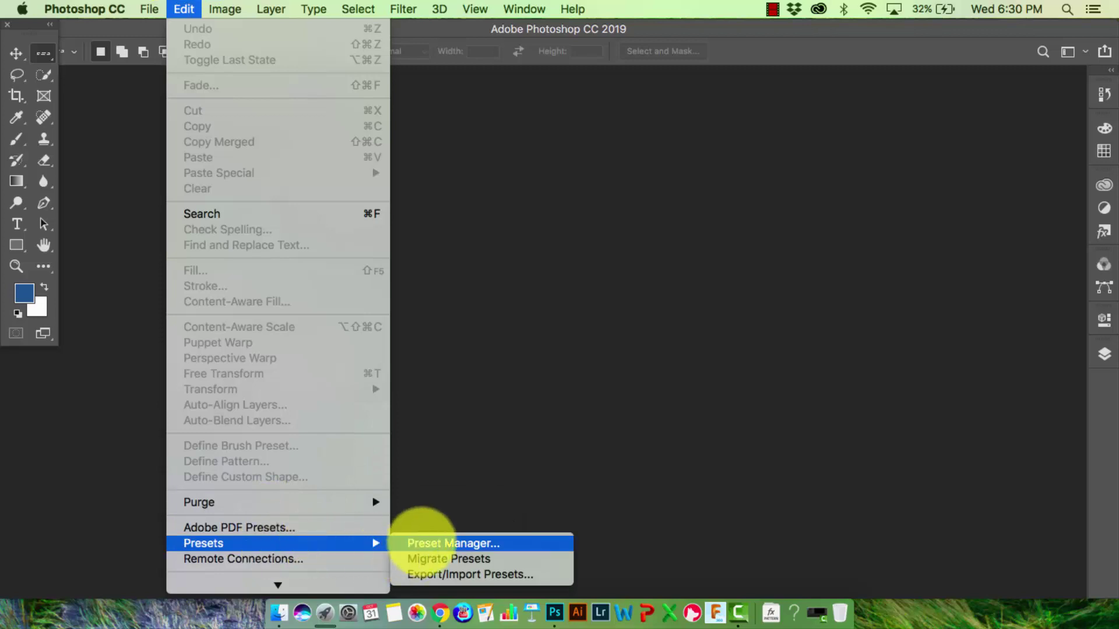
left_click(428, 543)
left_click(430, 146)
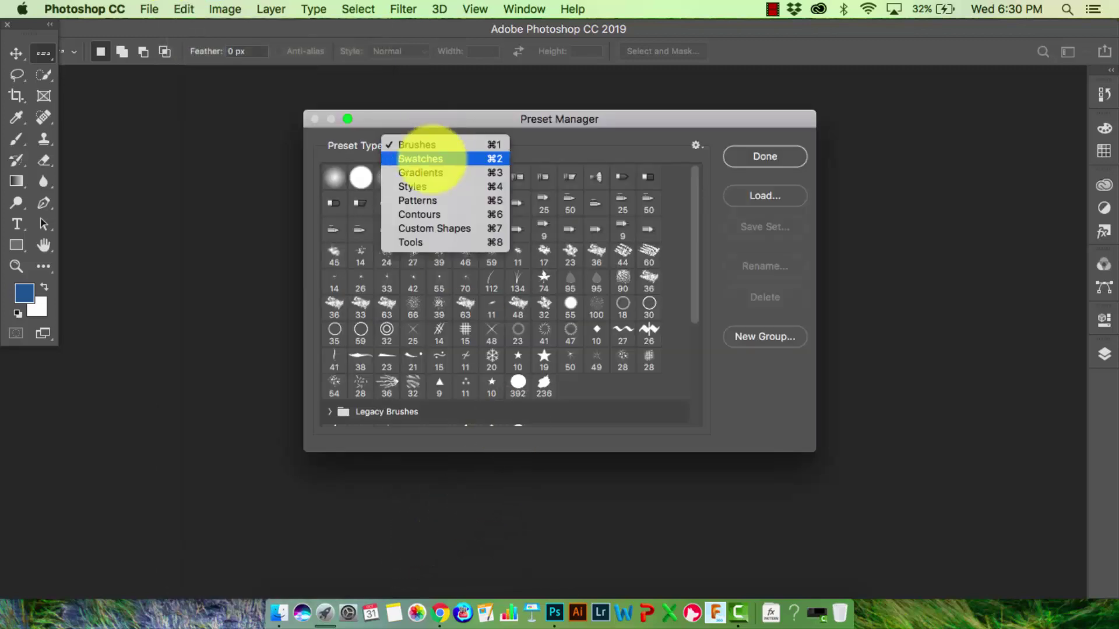
left_click(436, 200)
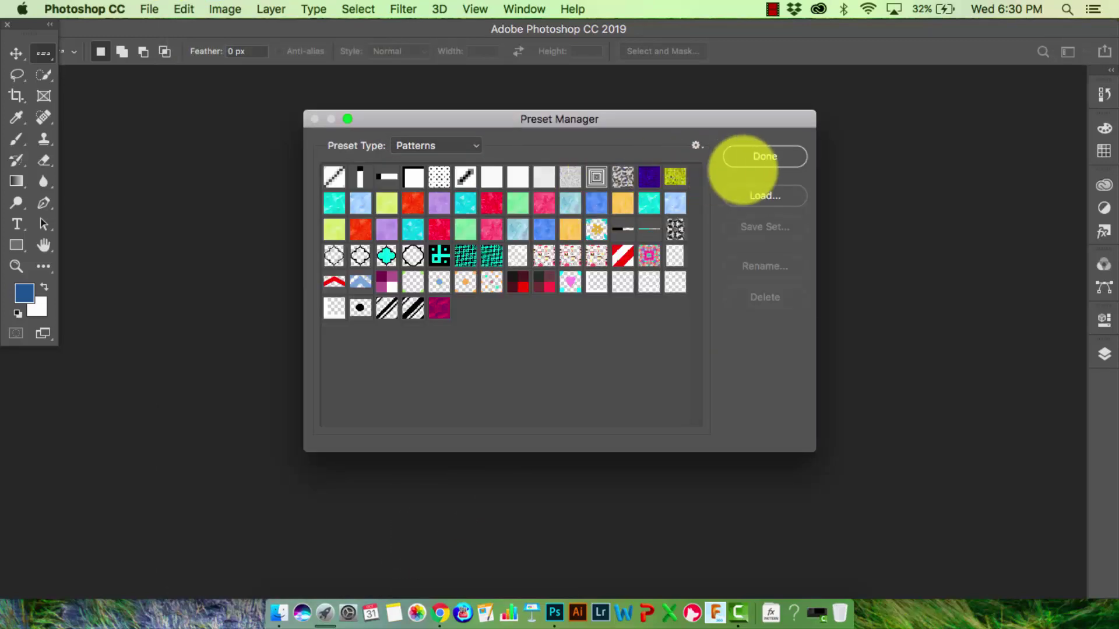
Step: Load Flecked Paper Patterns.pat from the Downloads folder and close the Preset Manager
left_click(765, 196)
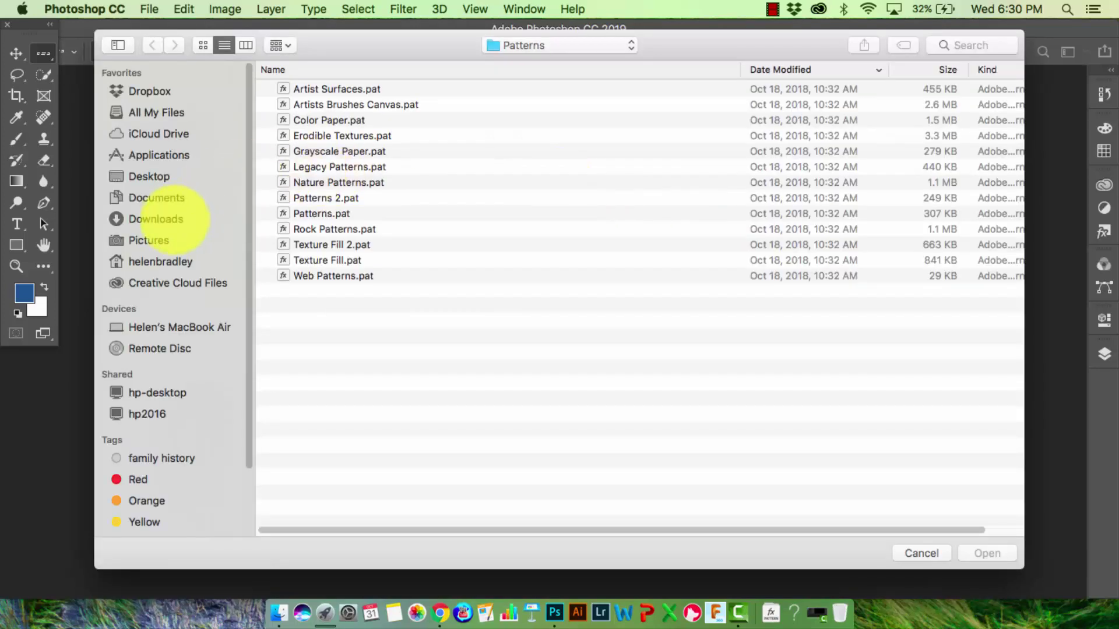
left_click(167, 219)
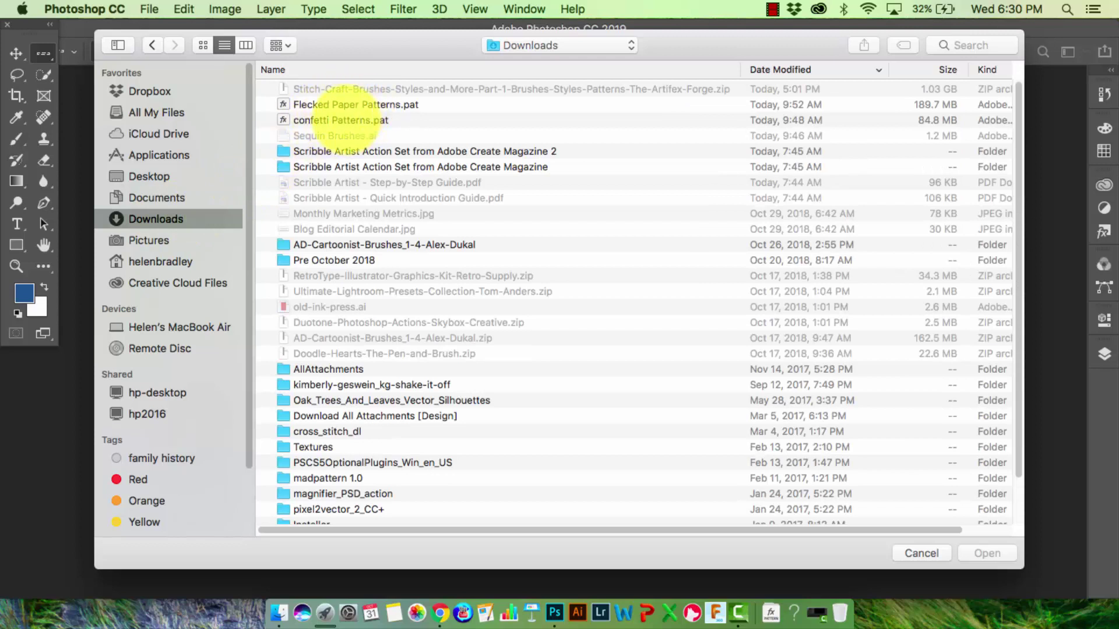
left_click(345, 104)
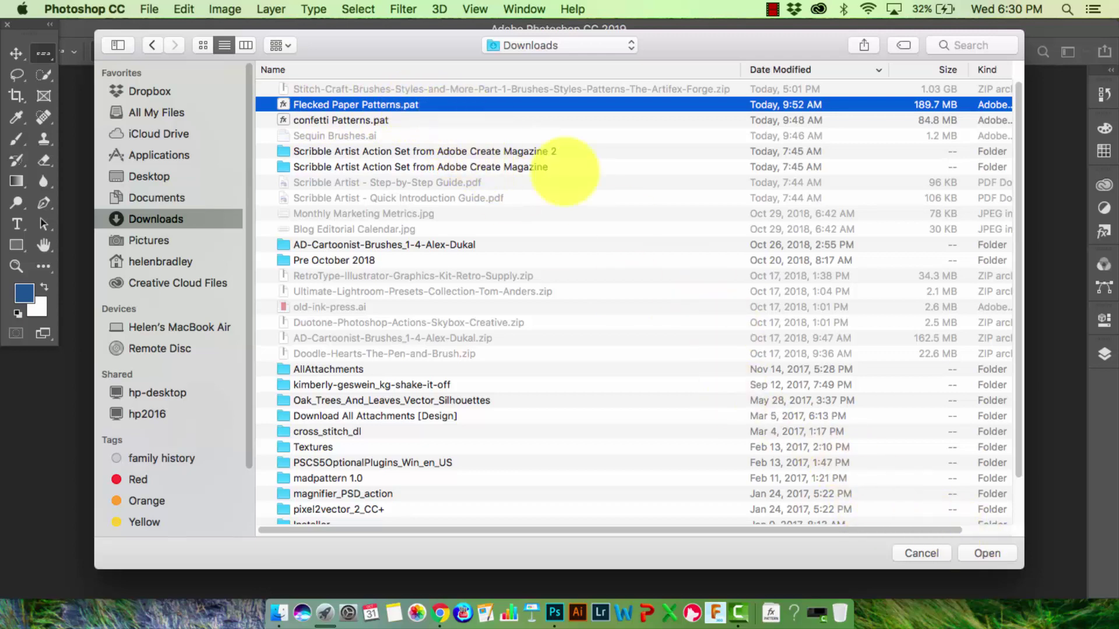
left_click(991, 553)
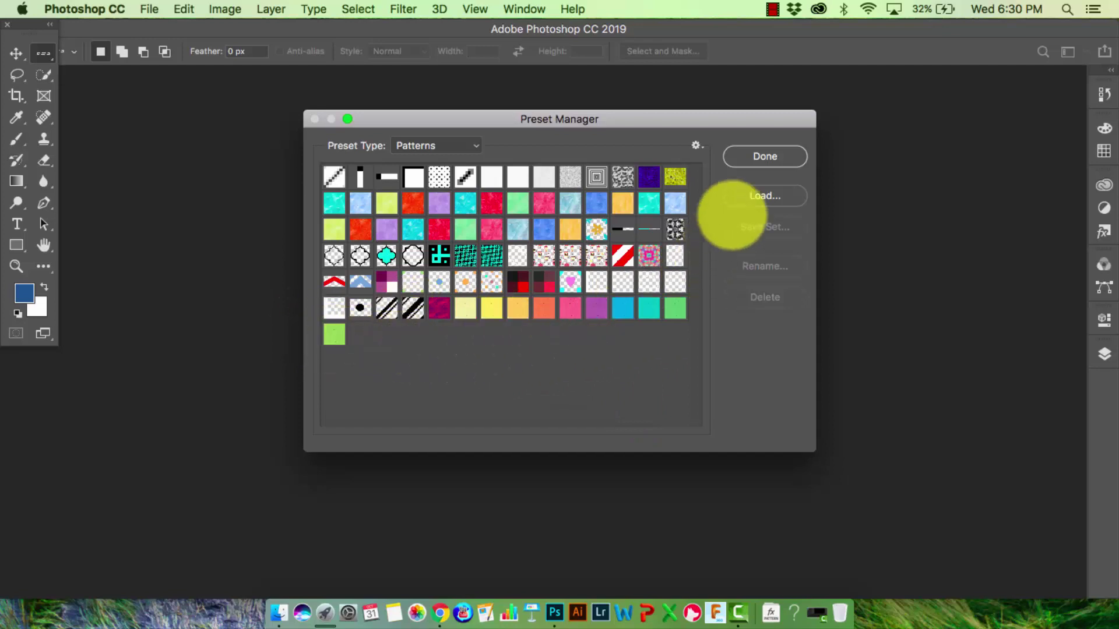
left_click(764, 156)
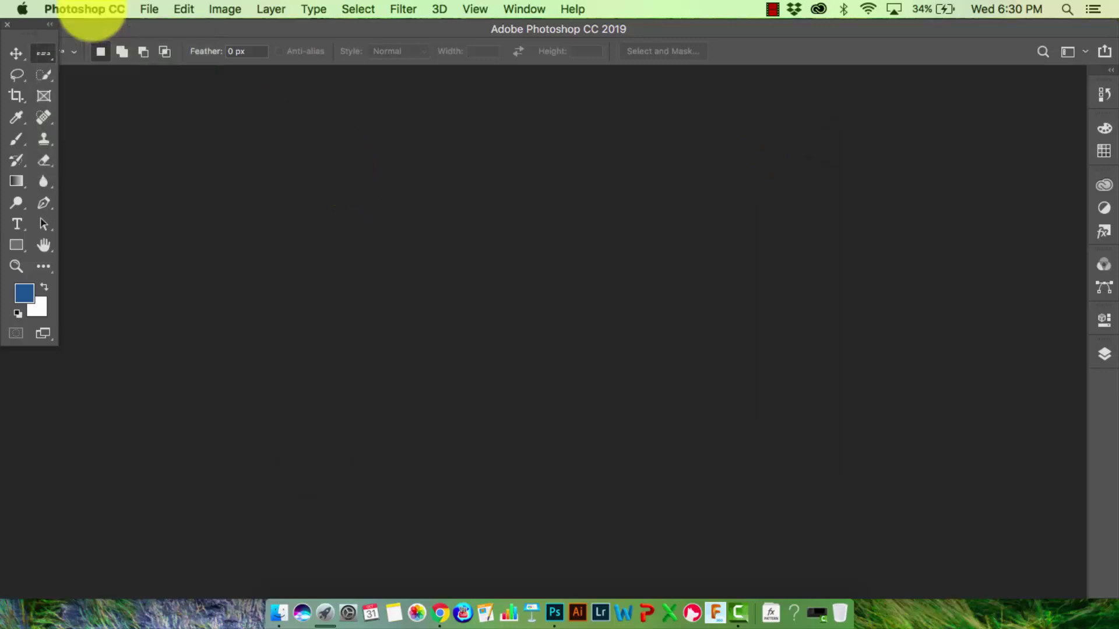
Step: Leave Photoshop, show the Downloads folder in Finder and move its window to the upper corner of the desktop
left_click(91, 12)
left_click(105, 169)
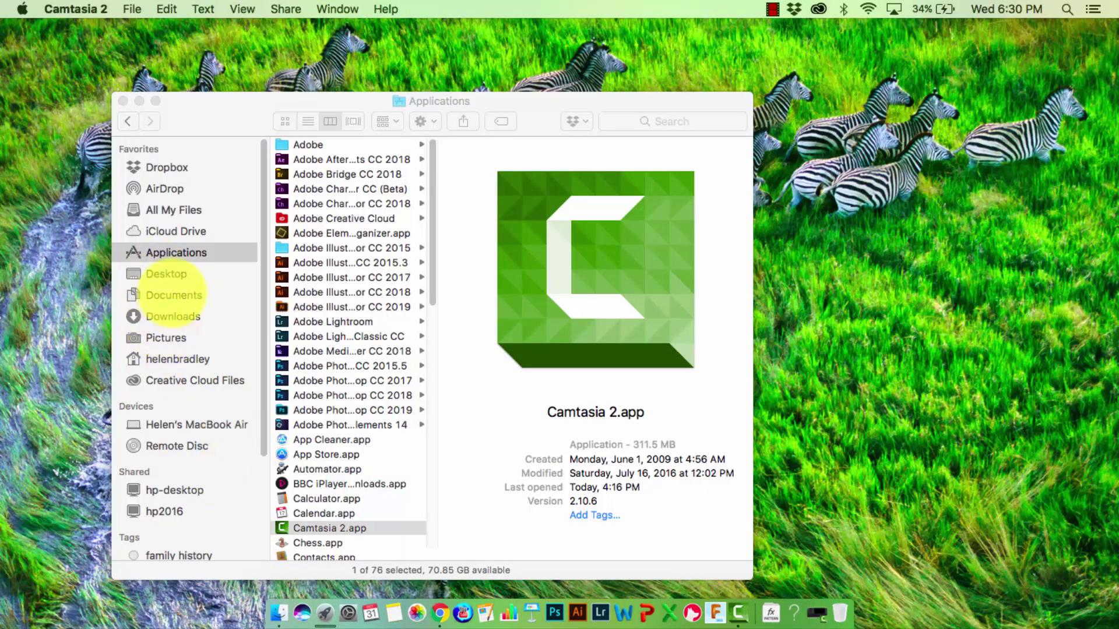
left_click(192, 253)
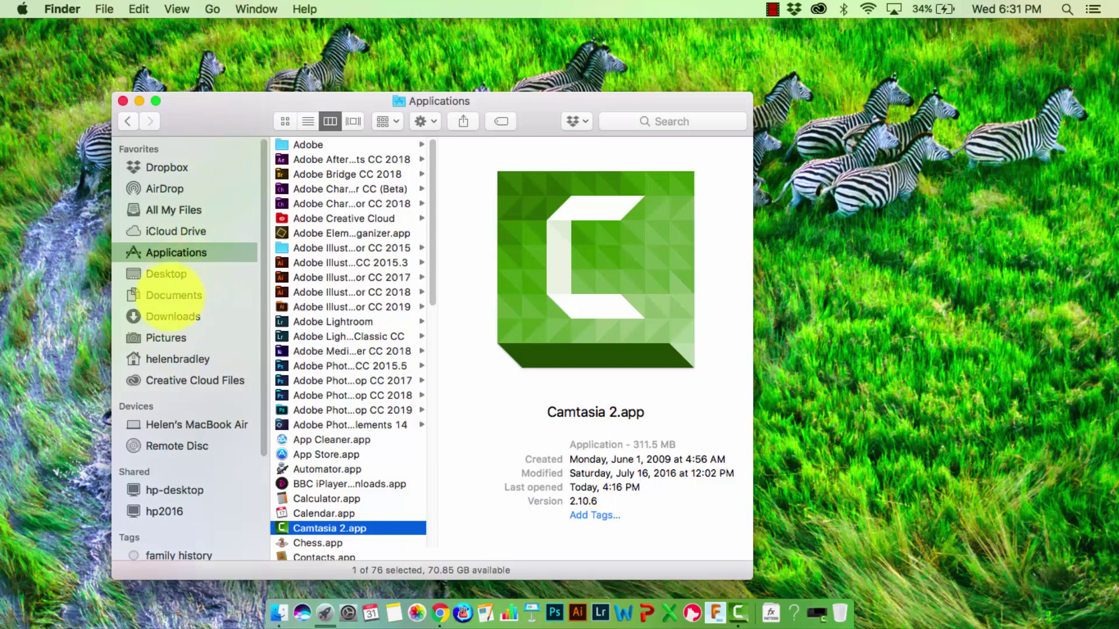
left_click(173, 317)
left_click_drag(220, 110, 135, 43)
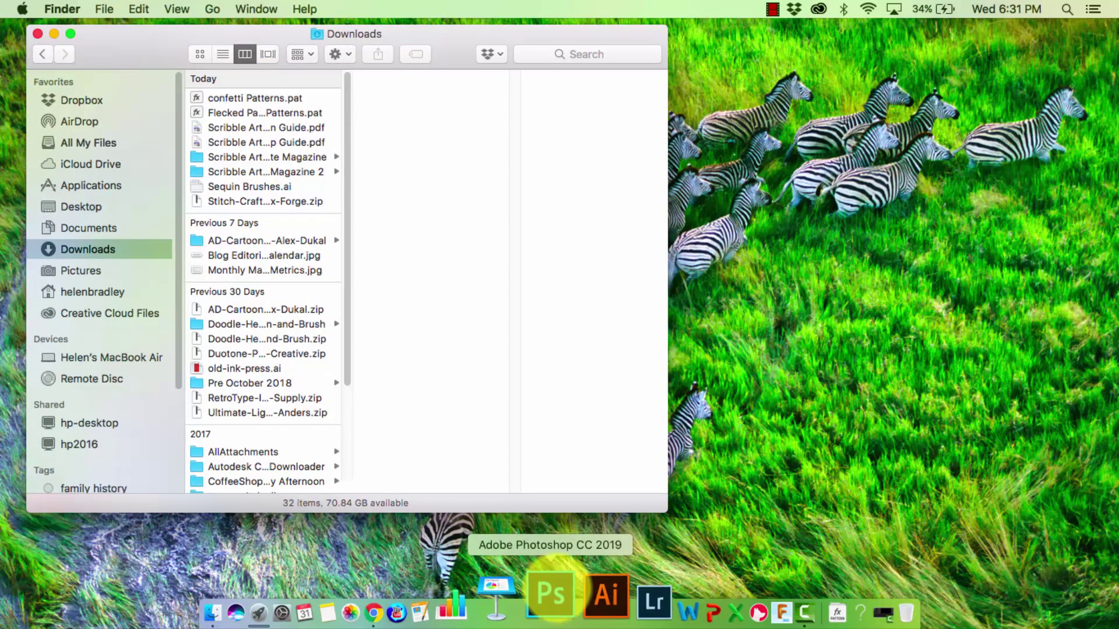
Step: Reveal the Adobe Photoshop CC 2019 application folder in Finder, open Presets > Patterns and arrange the window so the Downloads files stay accessible
left_click(550, 592, "super")
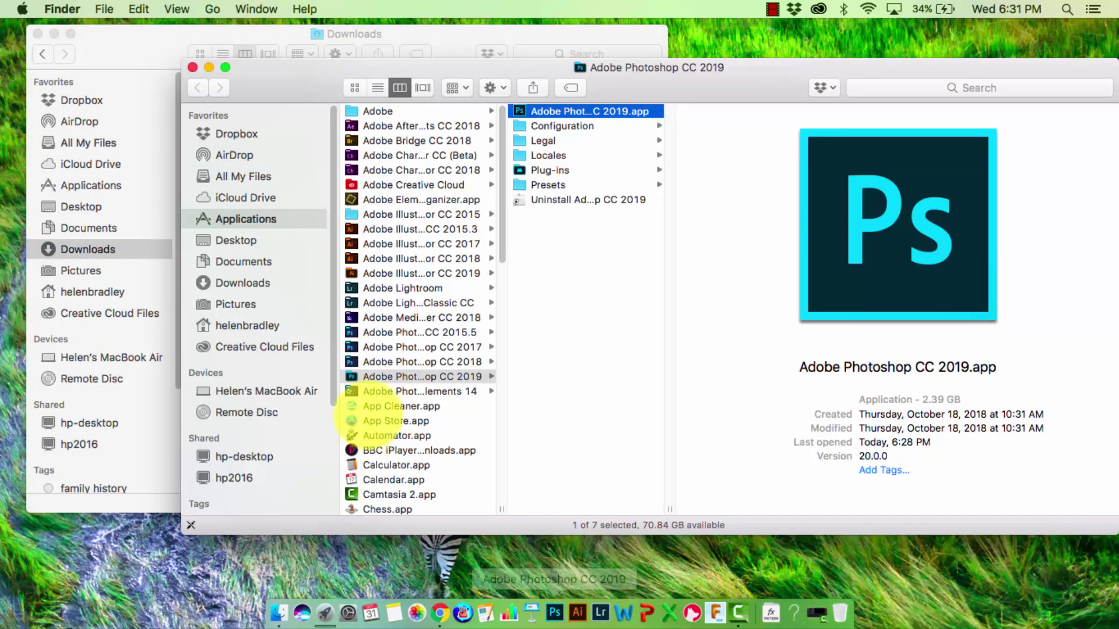
left_click_drag(300, 89, 474, 126)
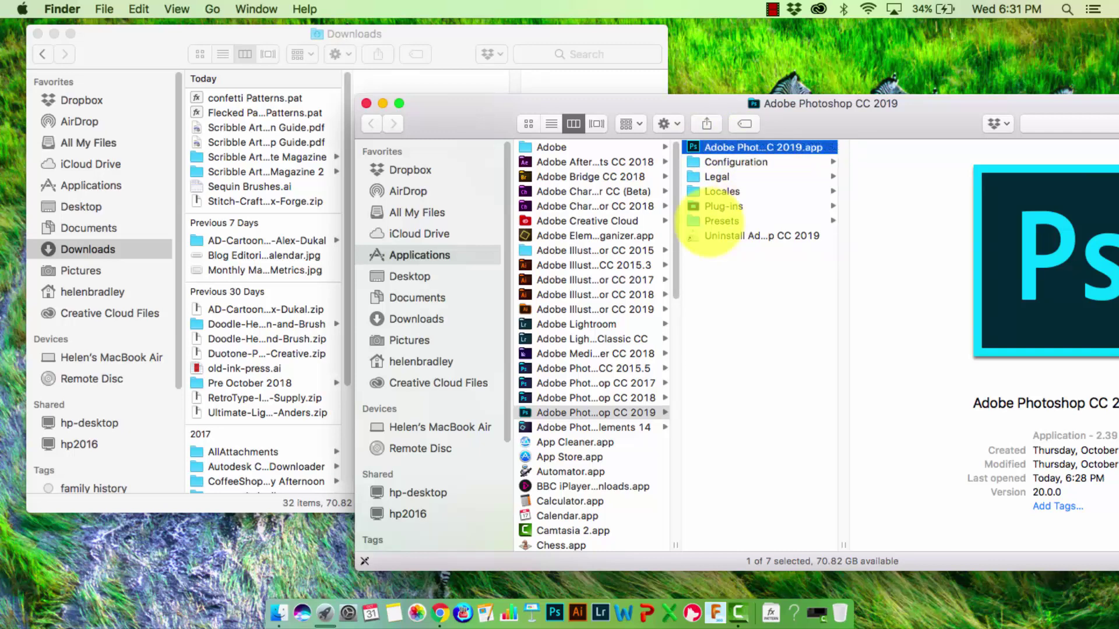
left_click(721, 221)
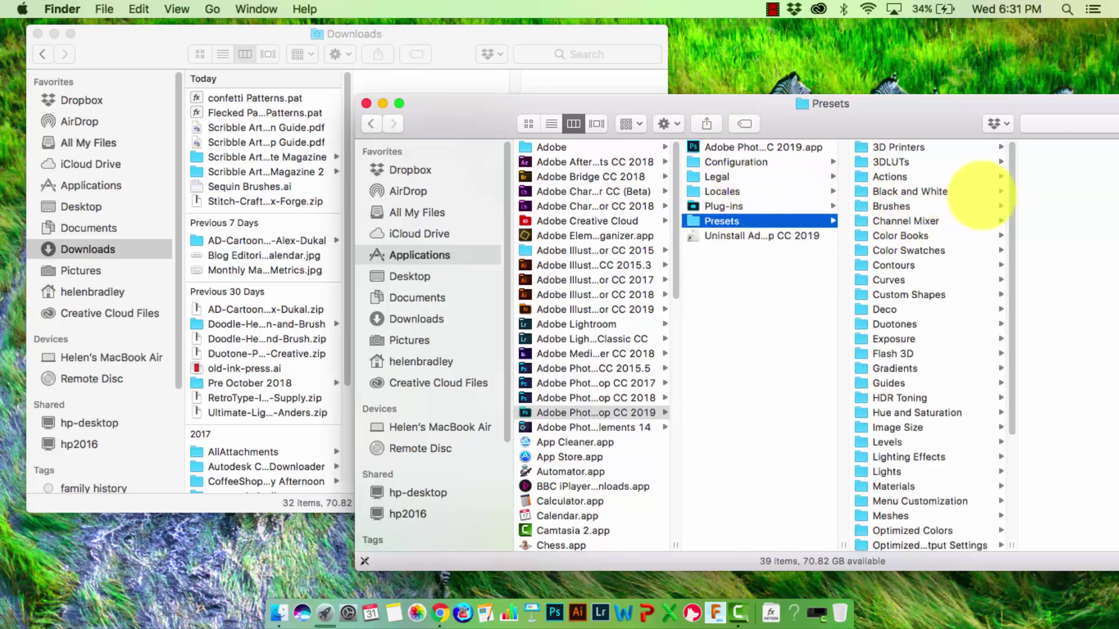
left_click_drag(1013, 181, 999, 317)
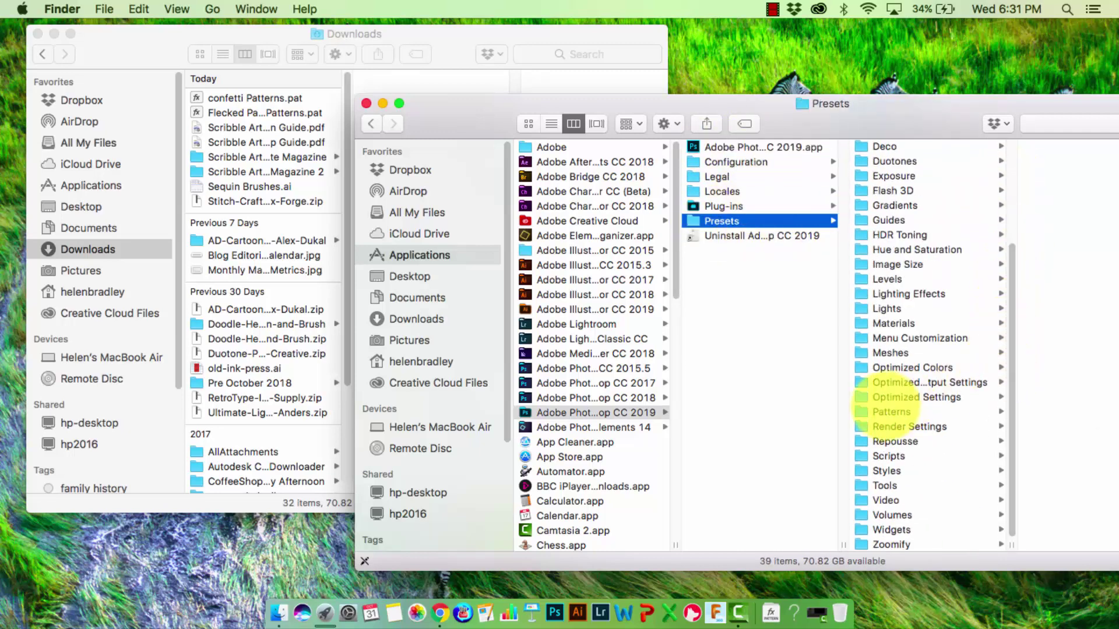
left_click(874, 412)
left_click_drag(962, 102, 629, 146)
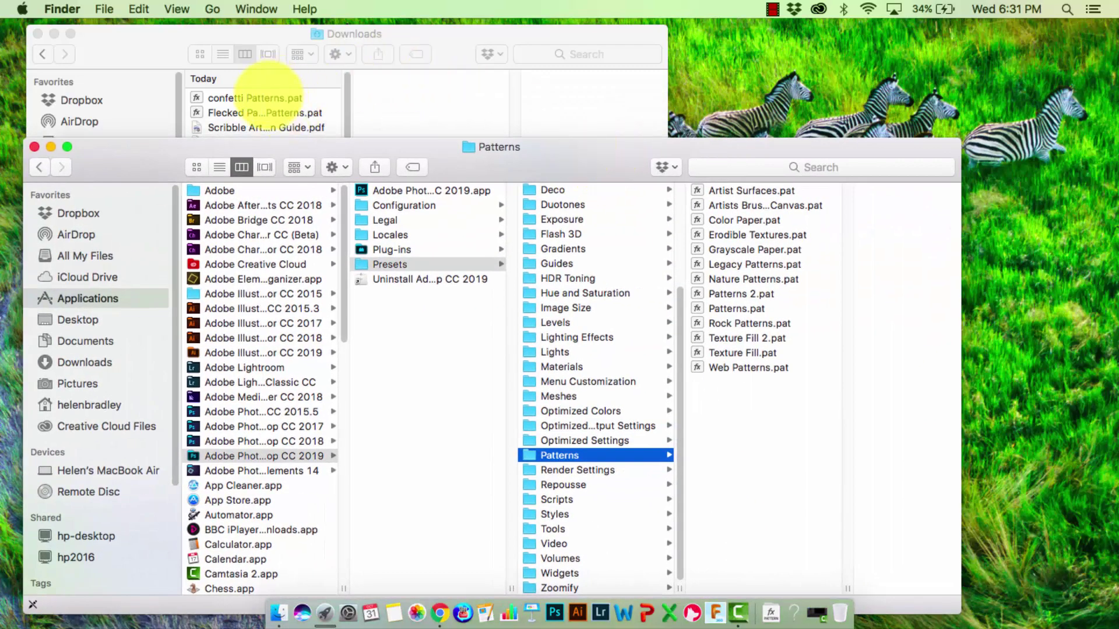
Step: Move confetti Patterns.pat from Downloads into the Patterns folder, authorise the change with the account password and close both Finder windows
left_click(262, 98)
left_click_drag(280, 99, 757, 399)
left_click(588, 233)
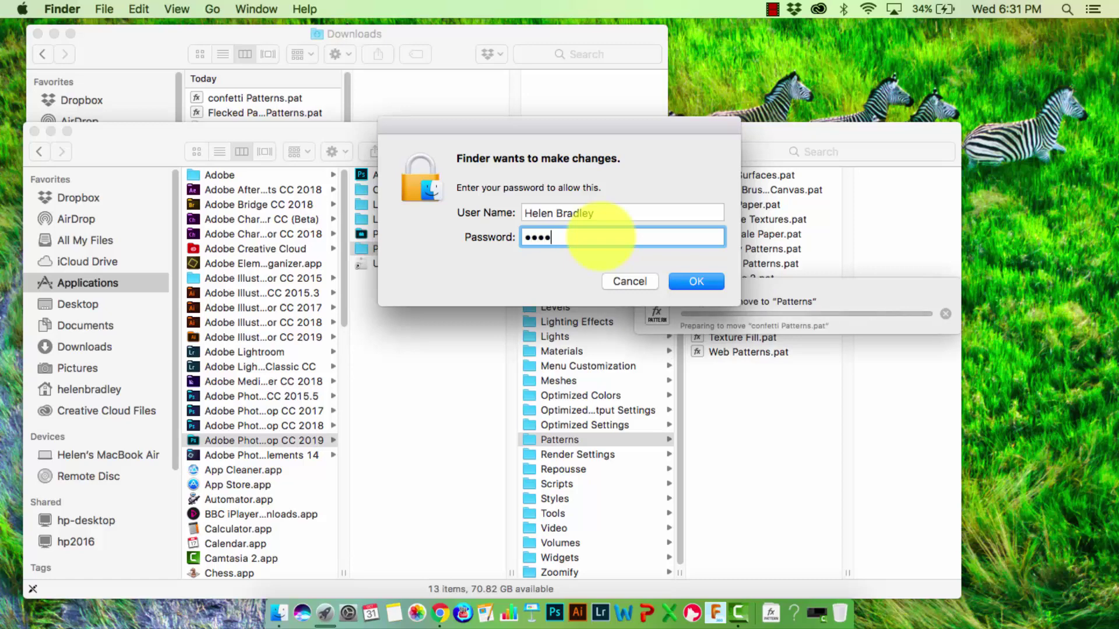
key("Return")
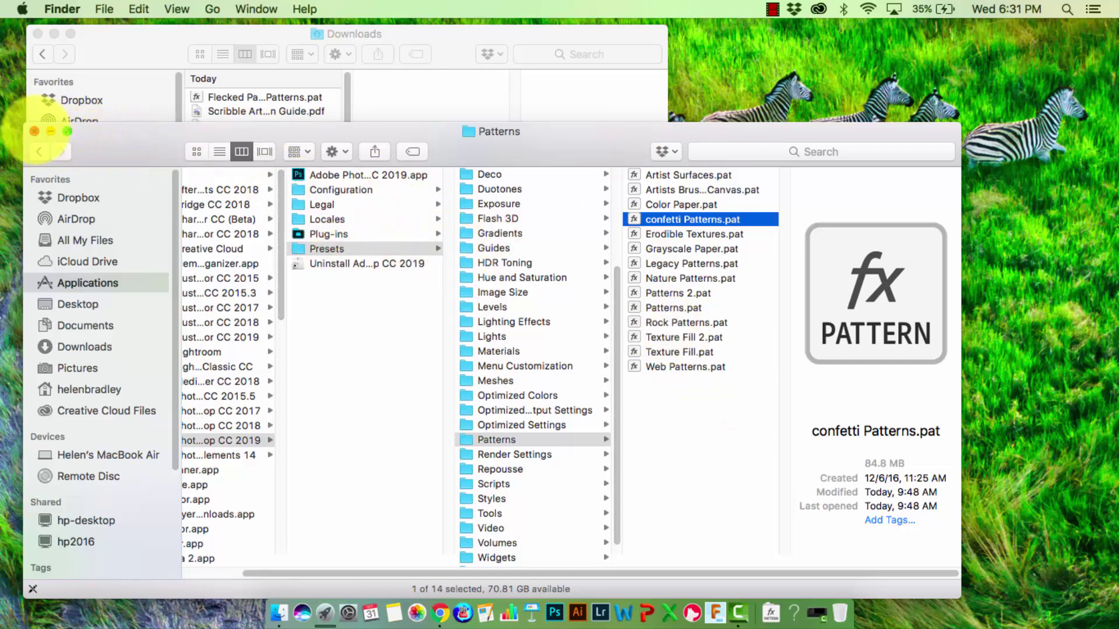
left_click(34, 131)
left_click(37, 33)
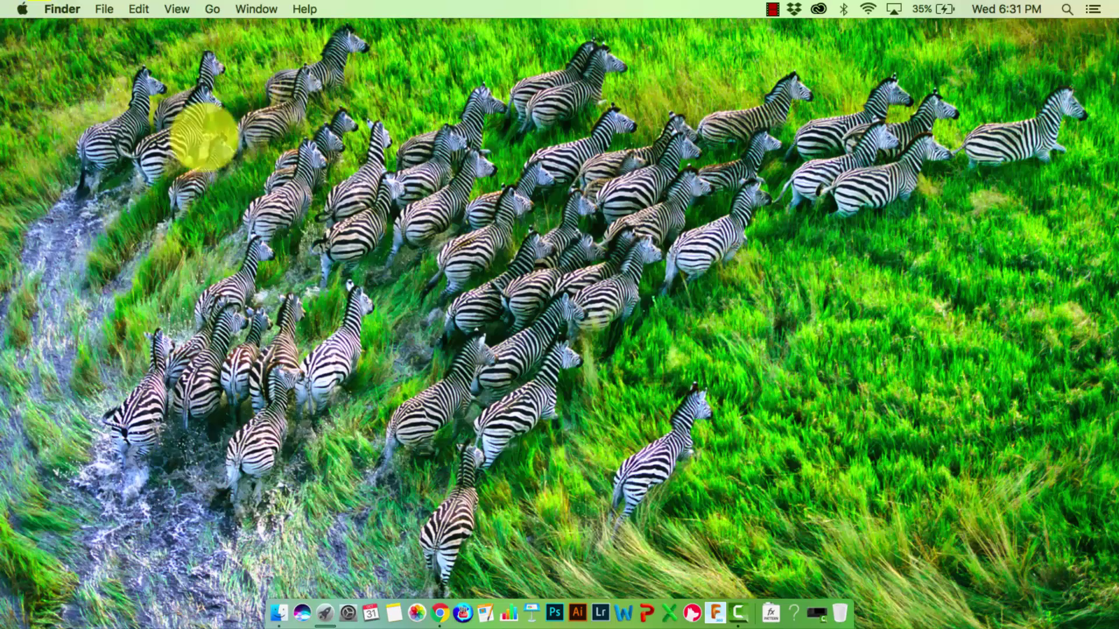
Step: Launch Photoshop, dismiss the start screen and open the Preset Manager with the preset type set to Patterns
left_click(553, 597)
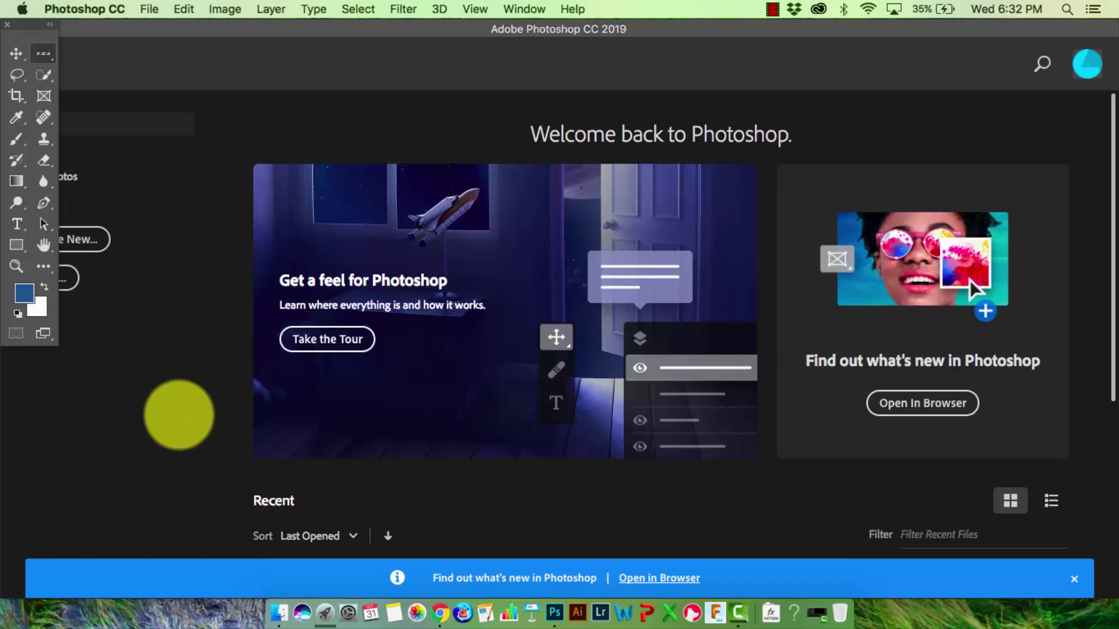
key("Escape")
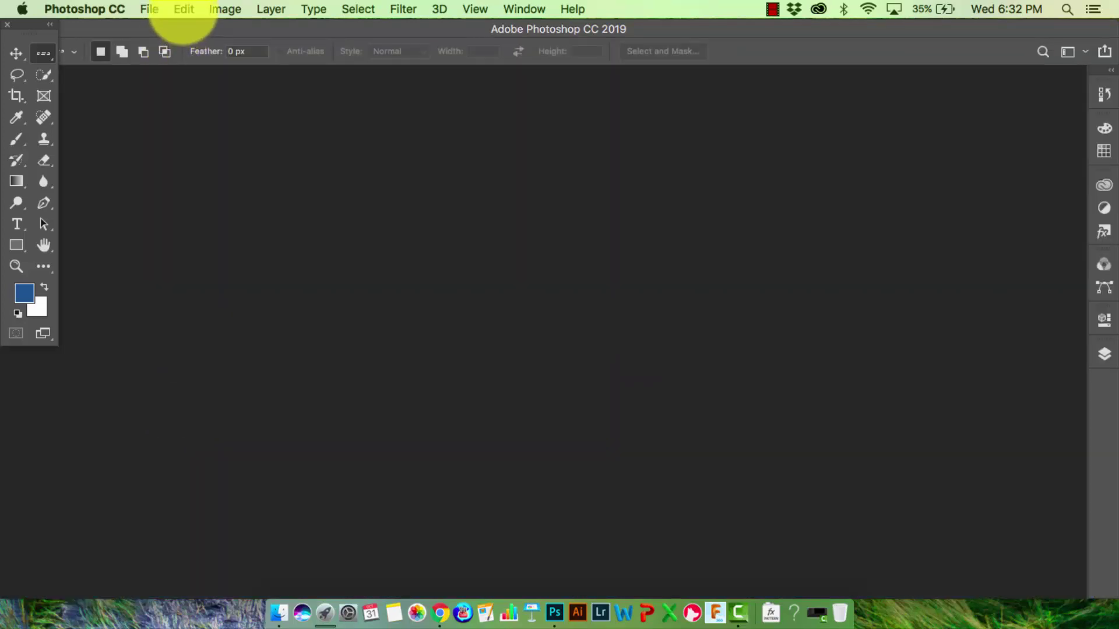
left_click(184, 10)
mouse_move(244, 543)
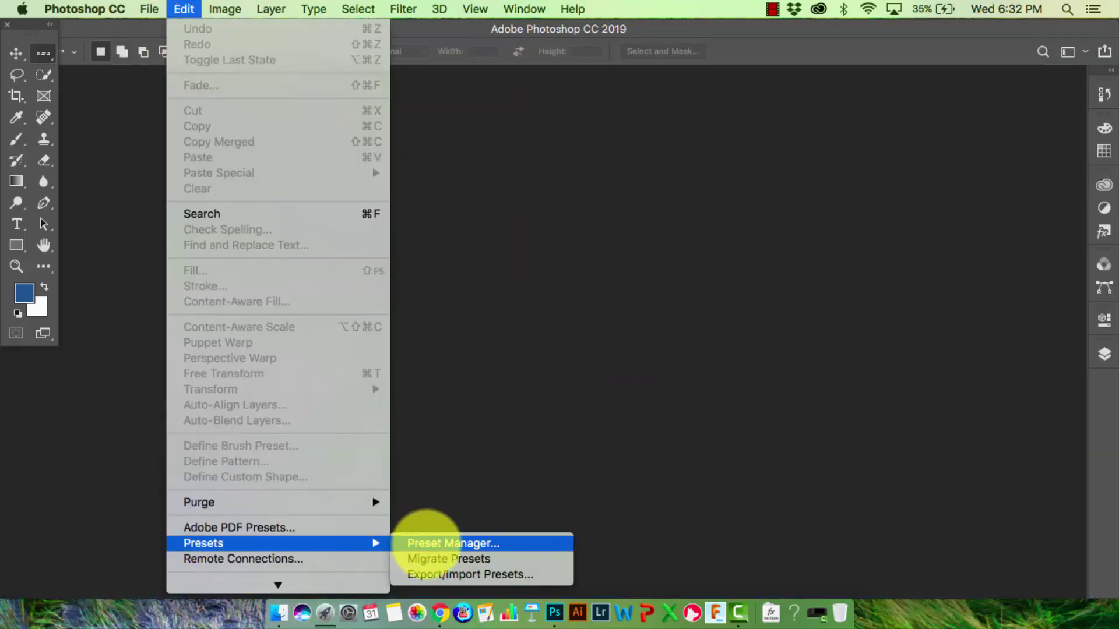
left_click(442, 542)
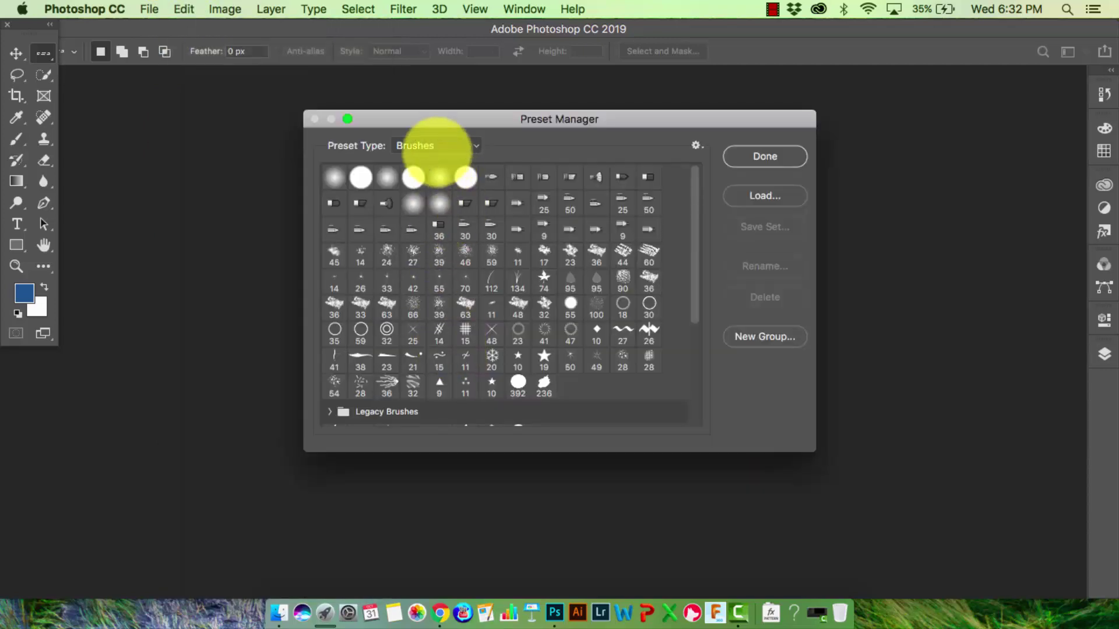
left_click(437, 146)
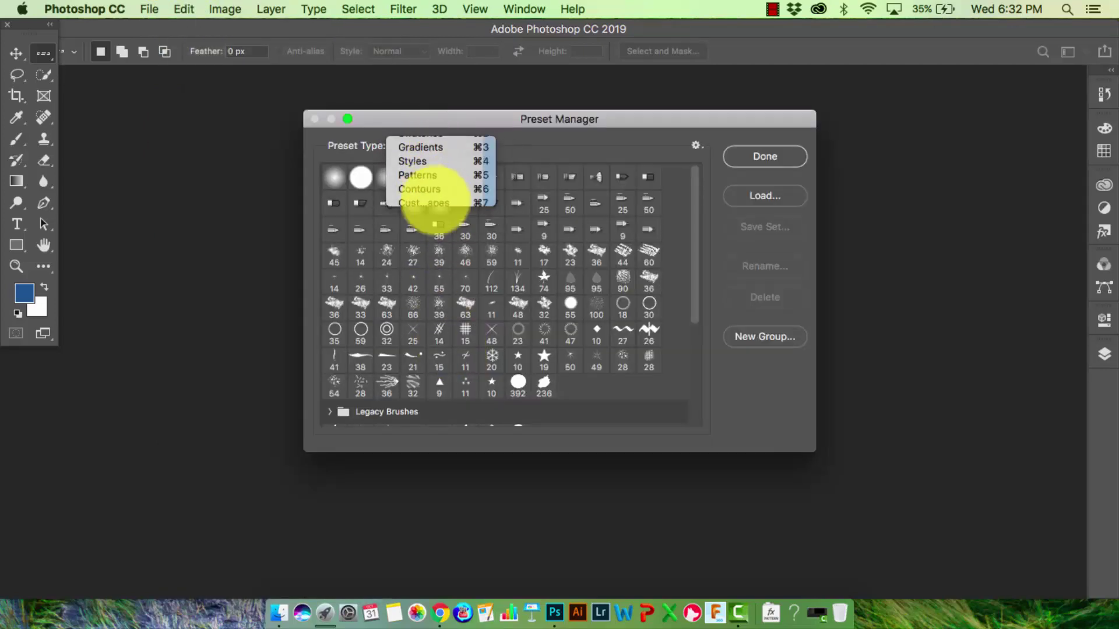
left_click(418, 175)
Step: Load confetti Patterns.pat from Applications > Adobe Photoshop CC 2019 > Presets > Patterns and close the Preset Manager
left_click(752, 196)
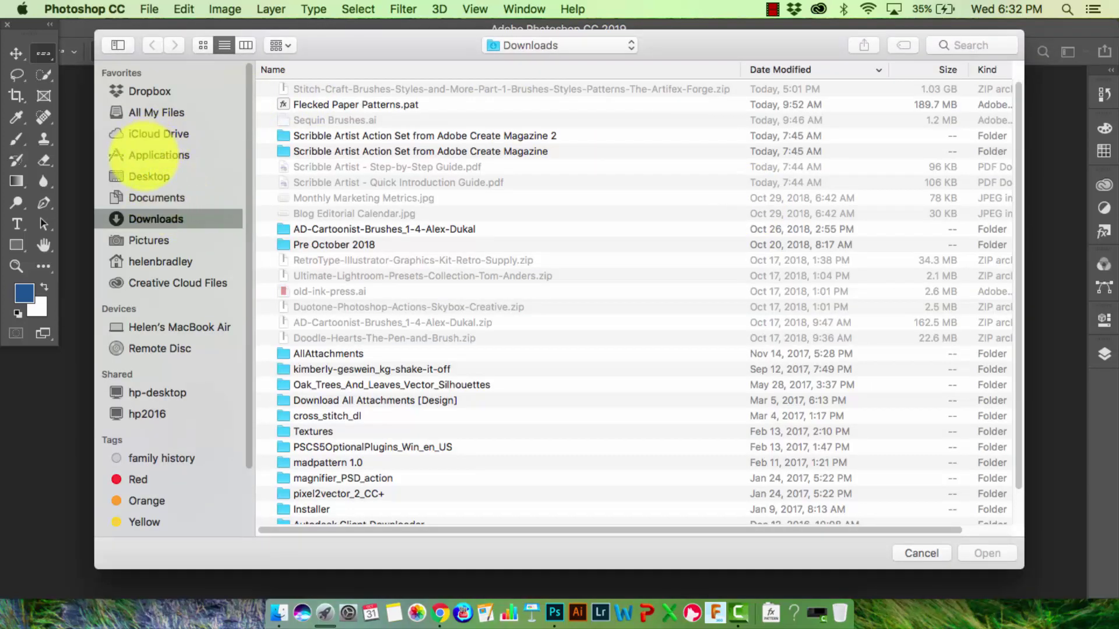
left_click(146, 155)
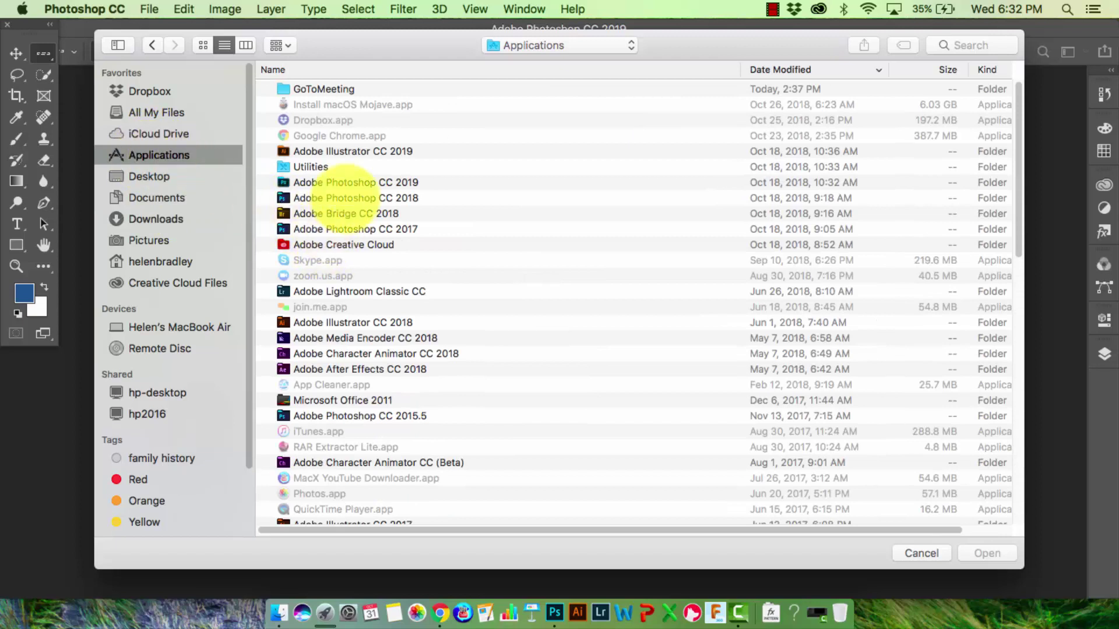
double_click(366, 182)
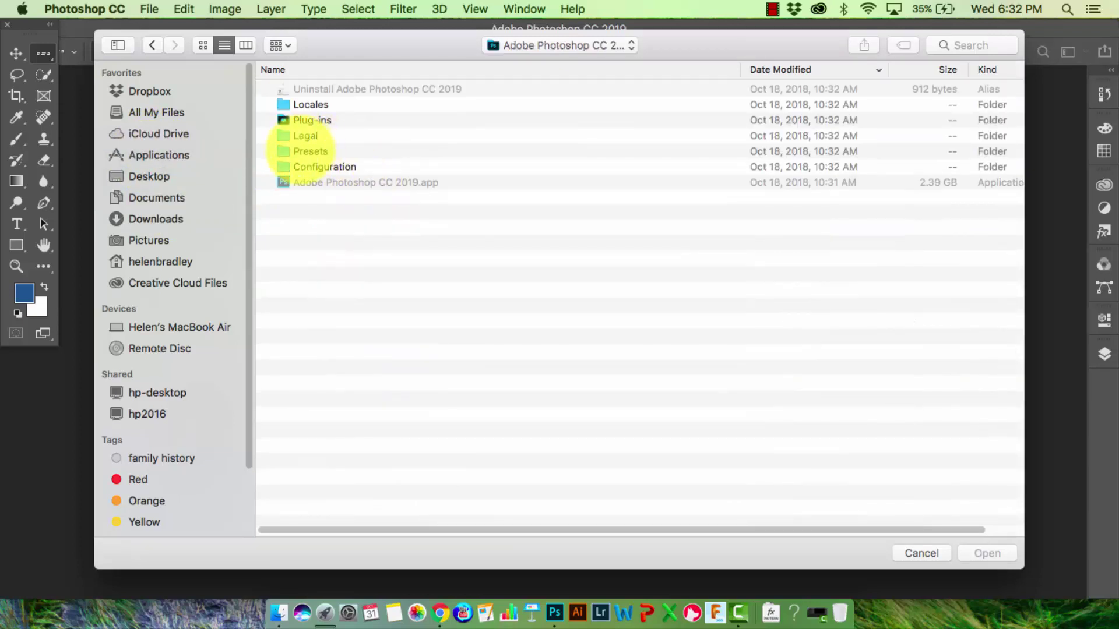
double_click(309, 151)
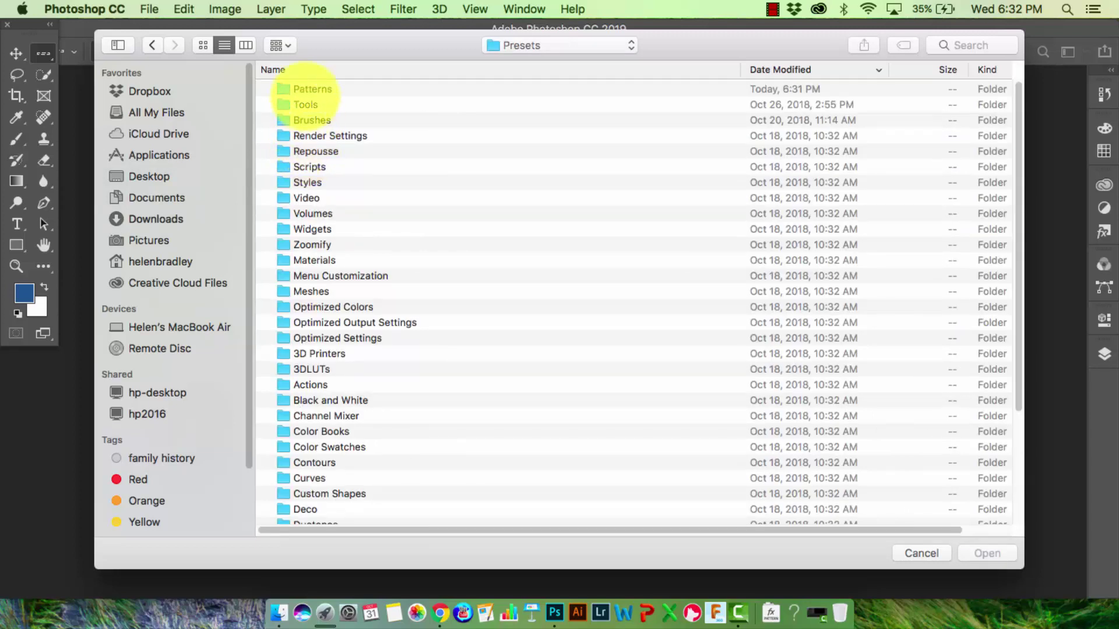
double_click(304, 89)
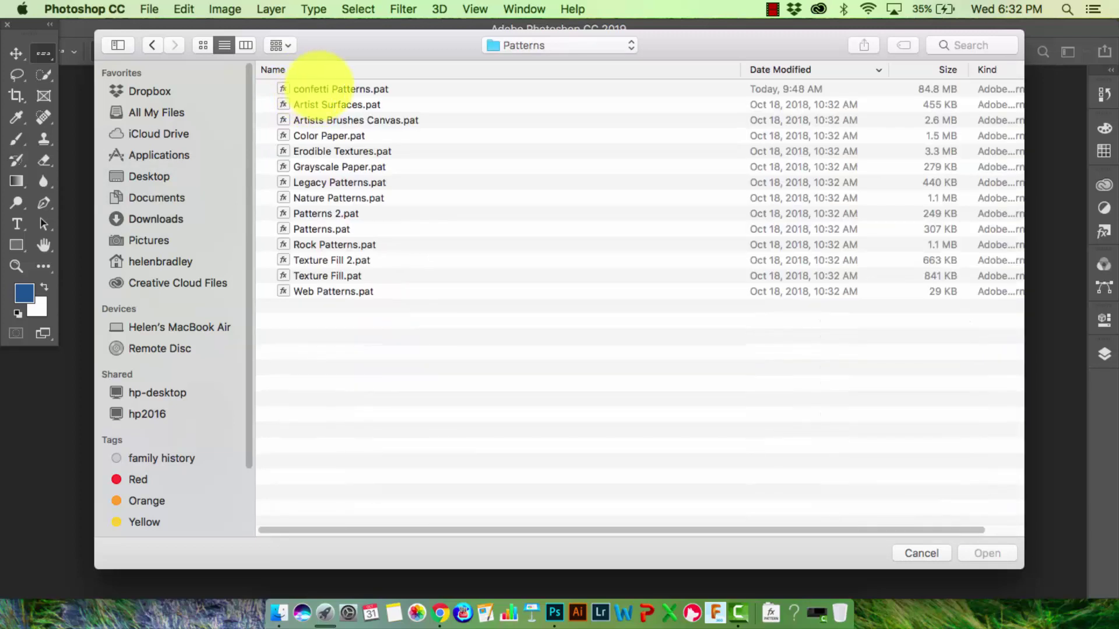
left_click(280, 89)
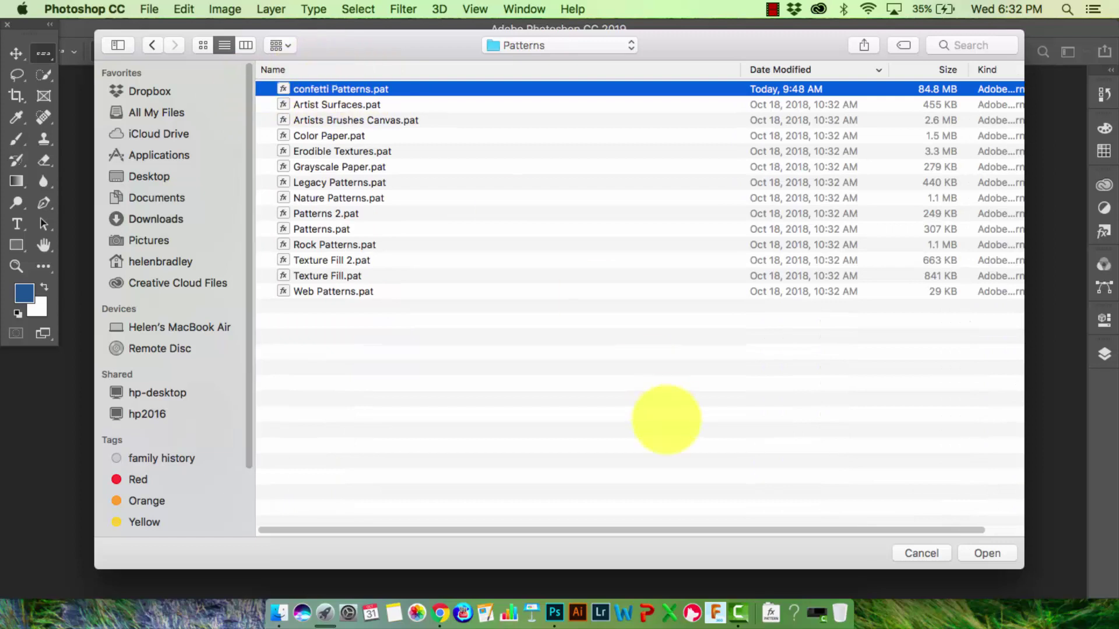
left_click(987, 553)
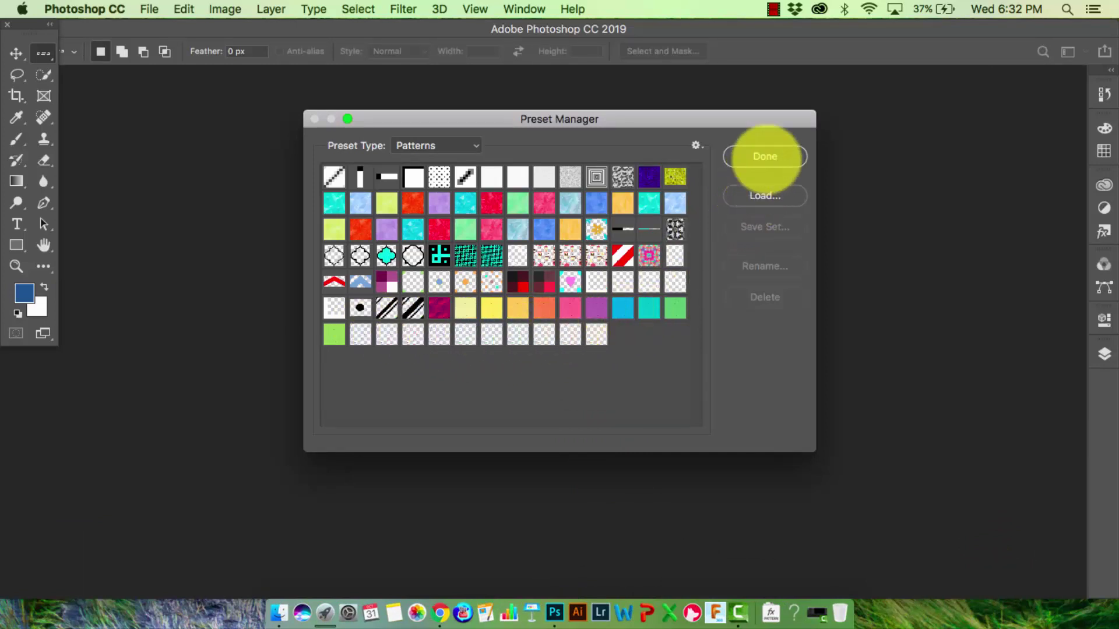
left_click(766, 157)
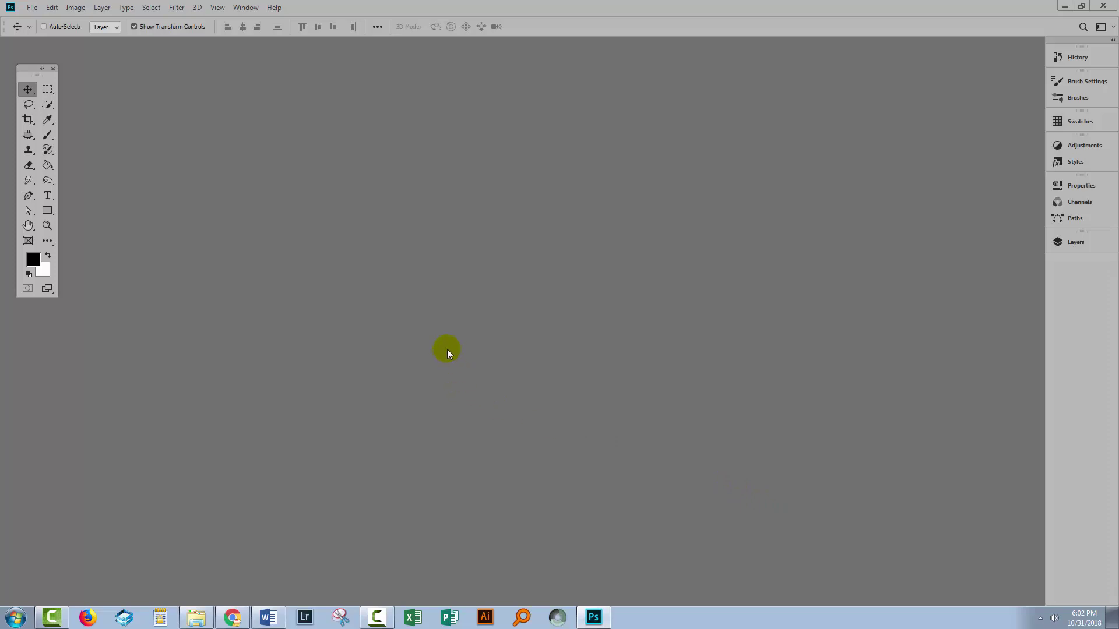
Step: Create a new document from the recent 1920 x 1080 px at 300 ppi preset
left_click(32, 7)
left_click(48, 22)
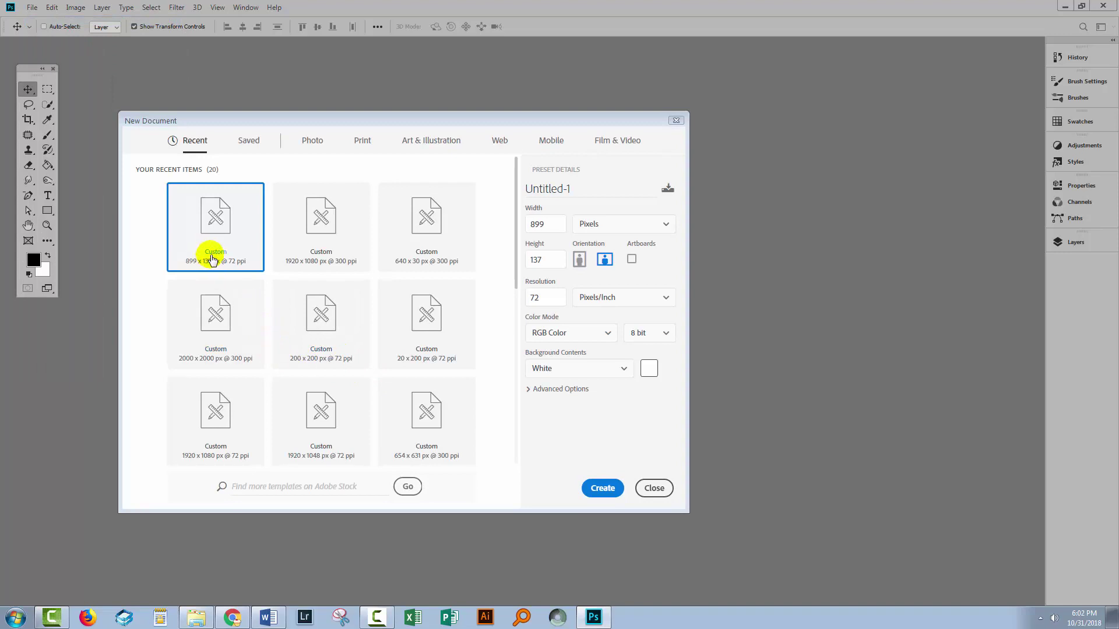
left_click(309, 253)
left_click(603, 488)
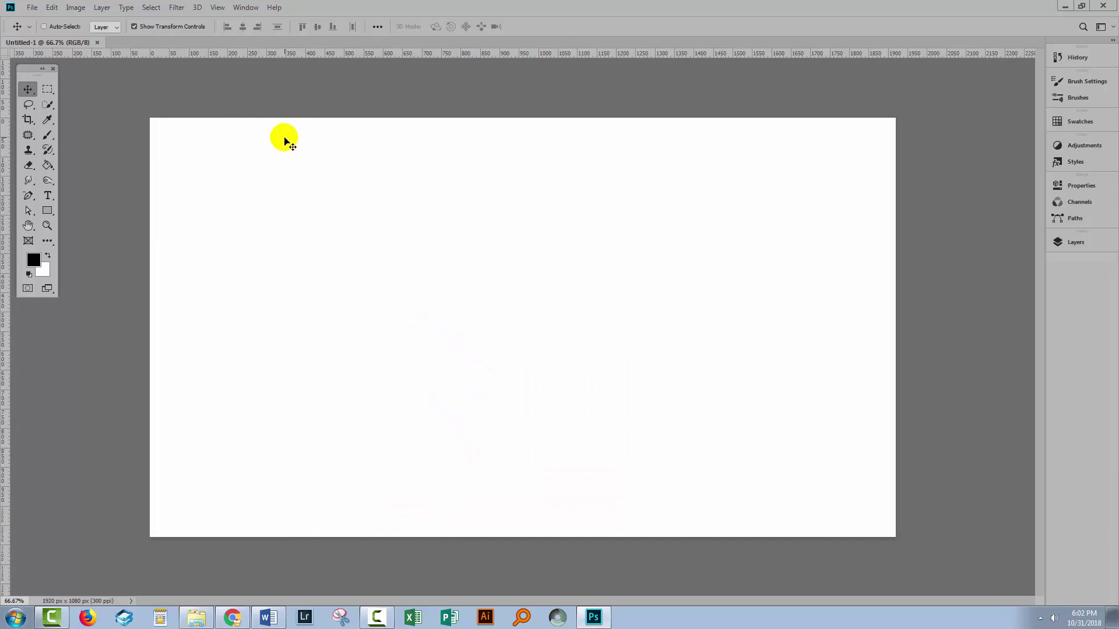
Step: Add a Pattern fill layer to the blank document, keeping the default layer name and options
left_click(102, 9)
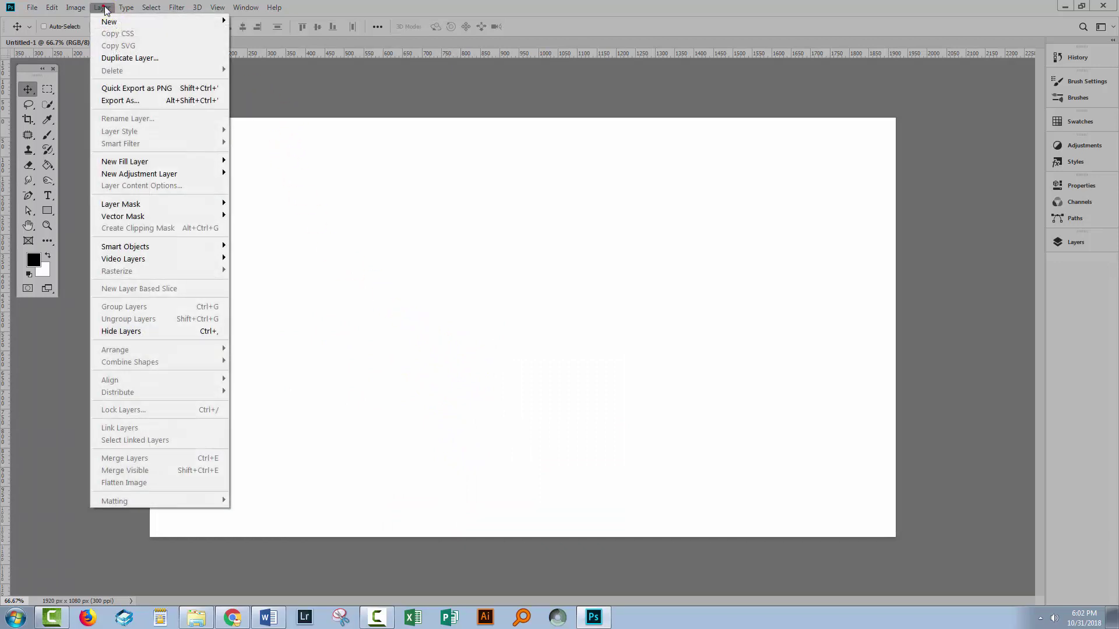
mouse_move(147, 167)
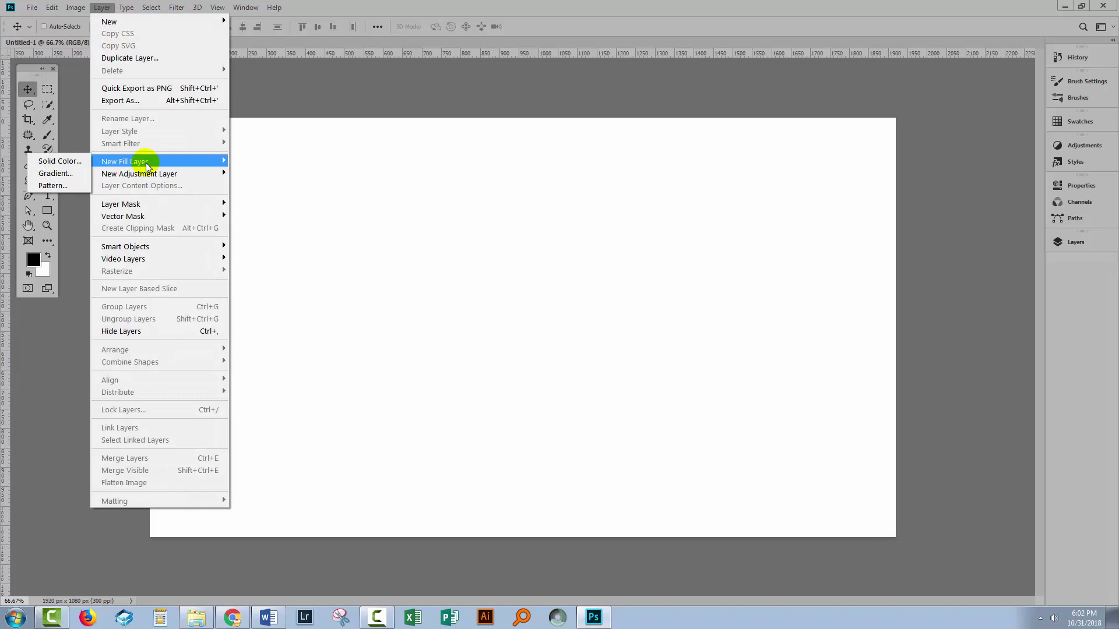
left_click(53, 185)
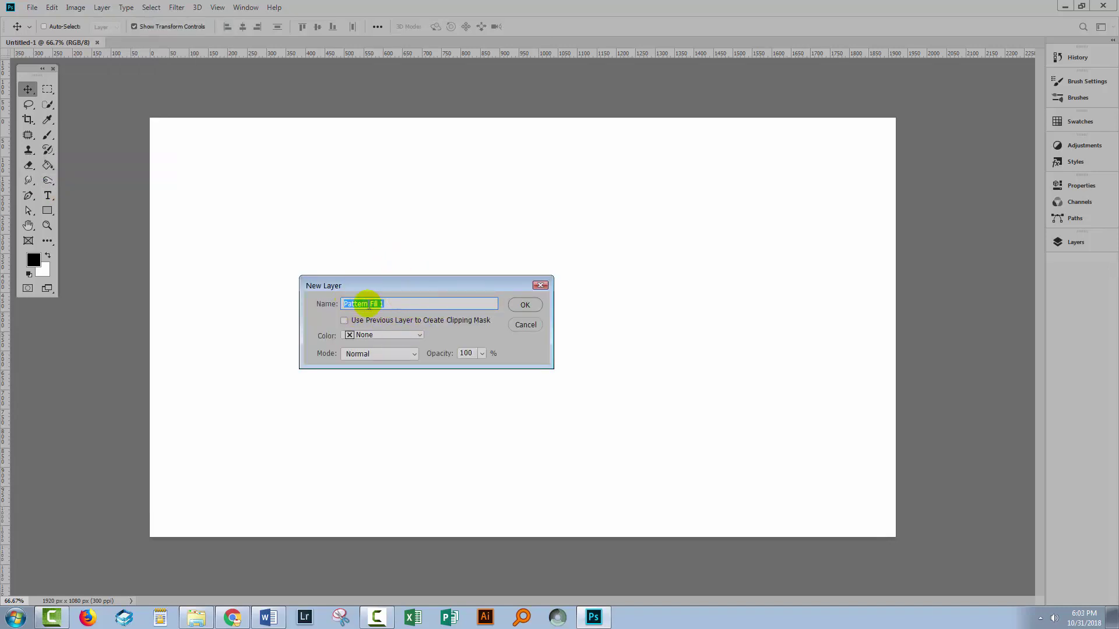
left_click(523, 305)
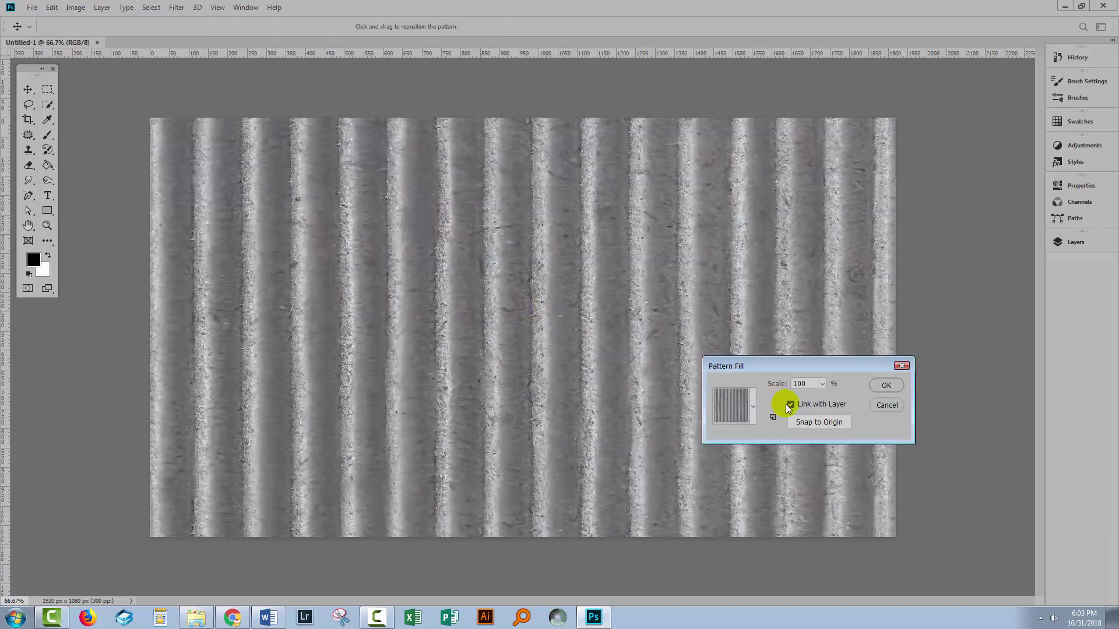
Step: Choose the light blue paper texture for the pattern fill, scale it to 34% and apply it
left_click(753, 402)
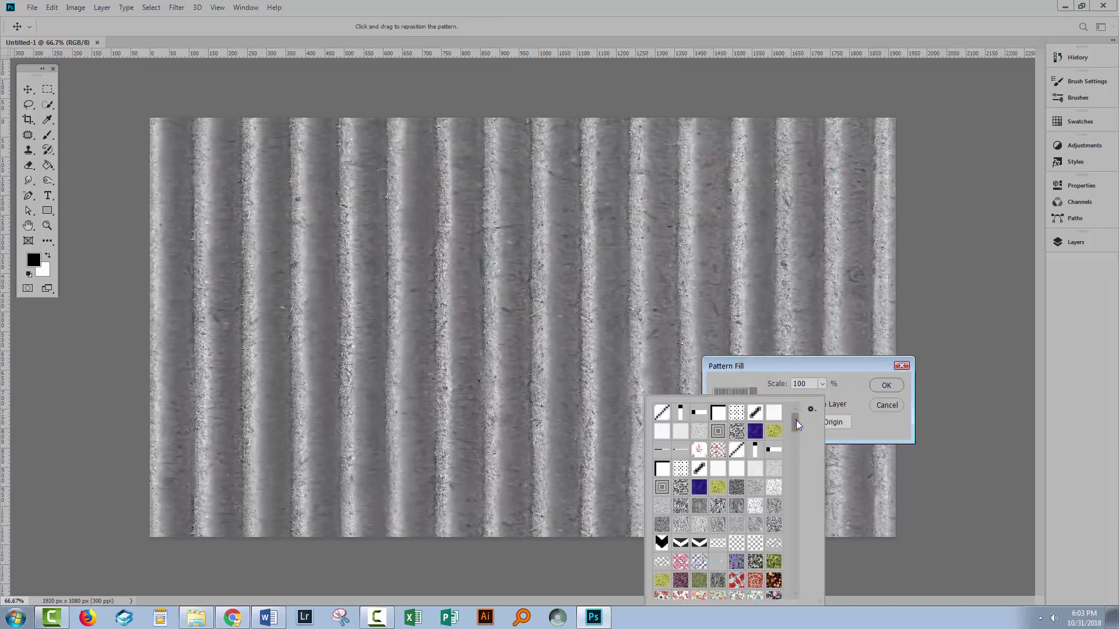
left_click_drag(797, 424, 796, 590)
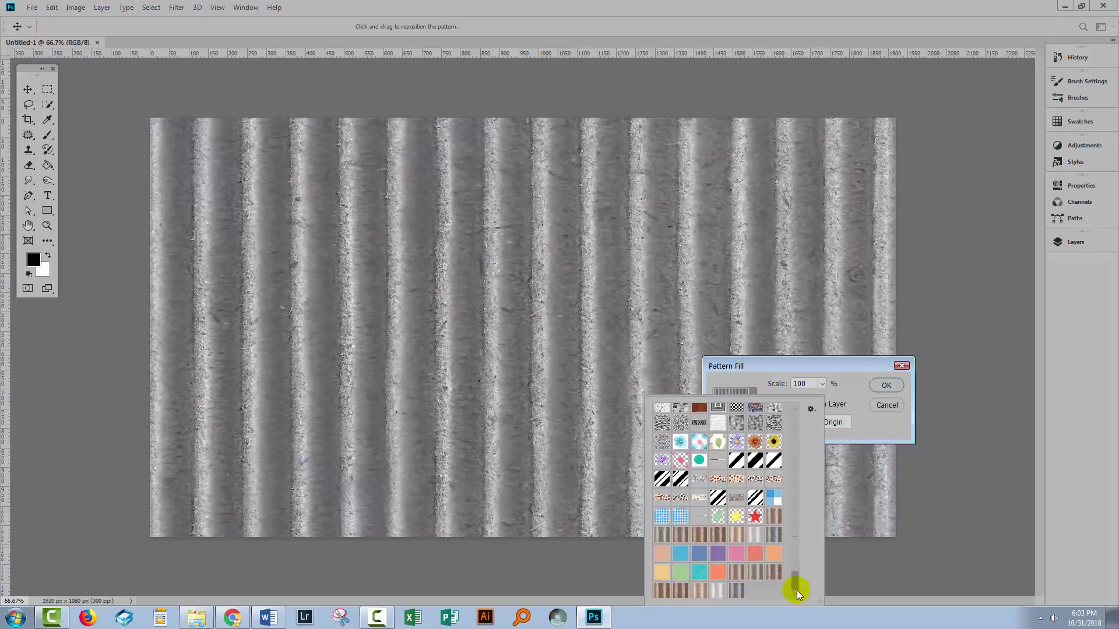
left_click(718, 573)
left_click(699, 555)
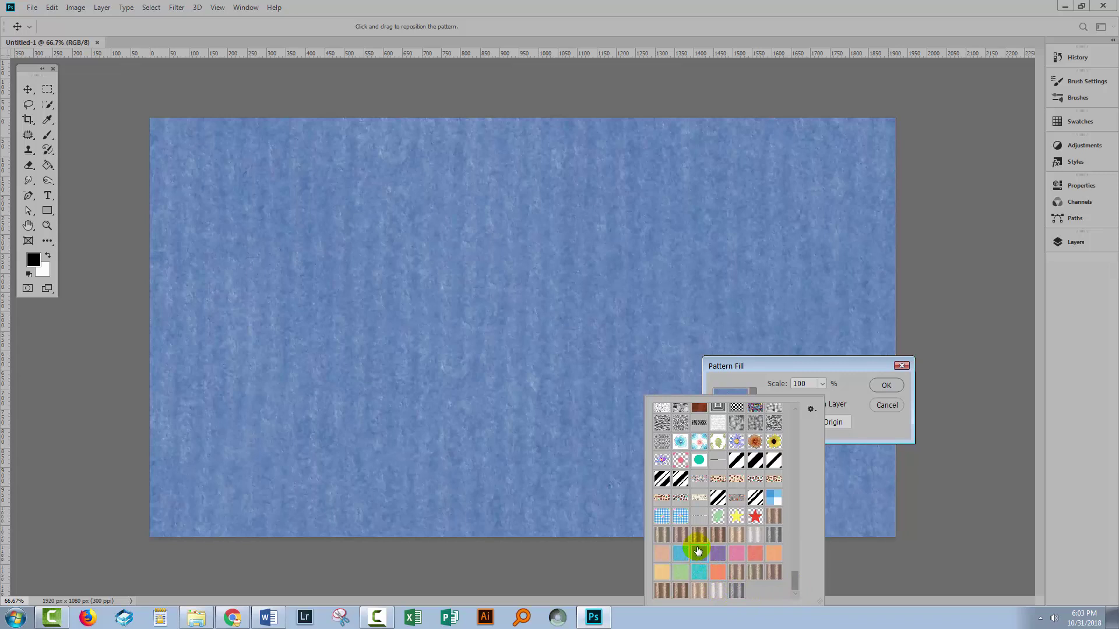
left_click(681, 554)
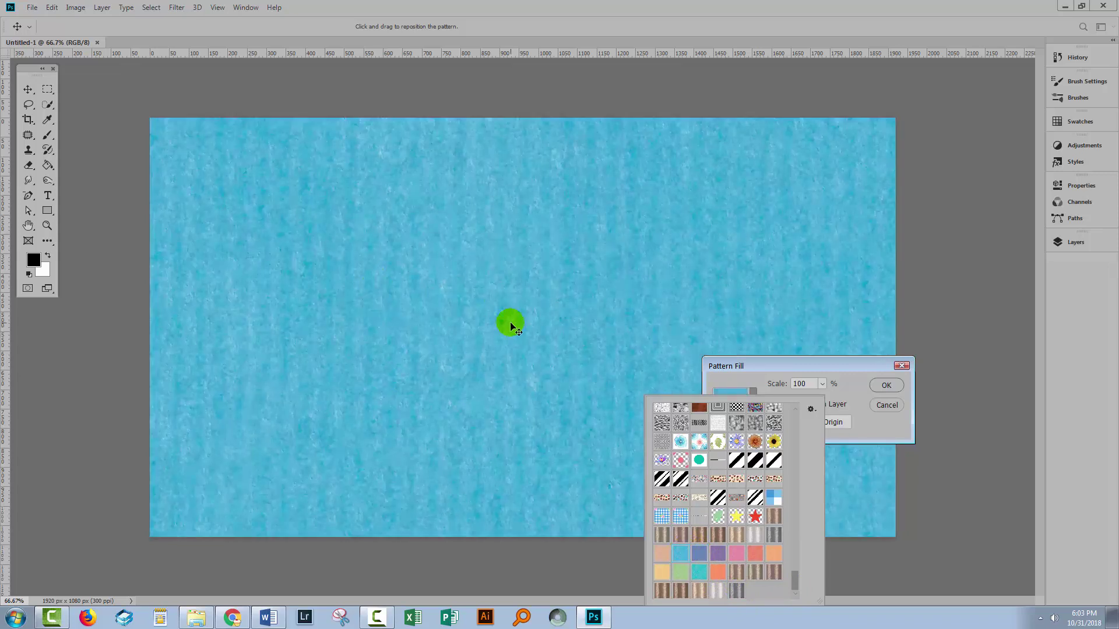
left_click(754, 368)
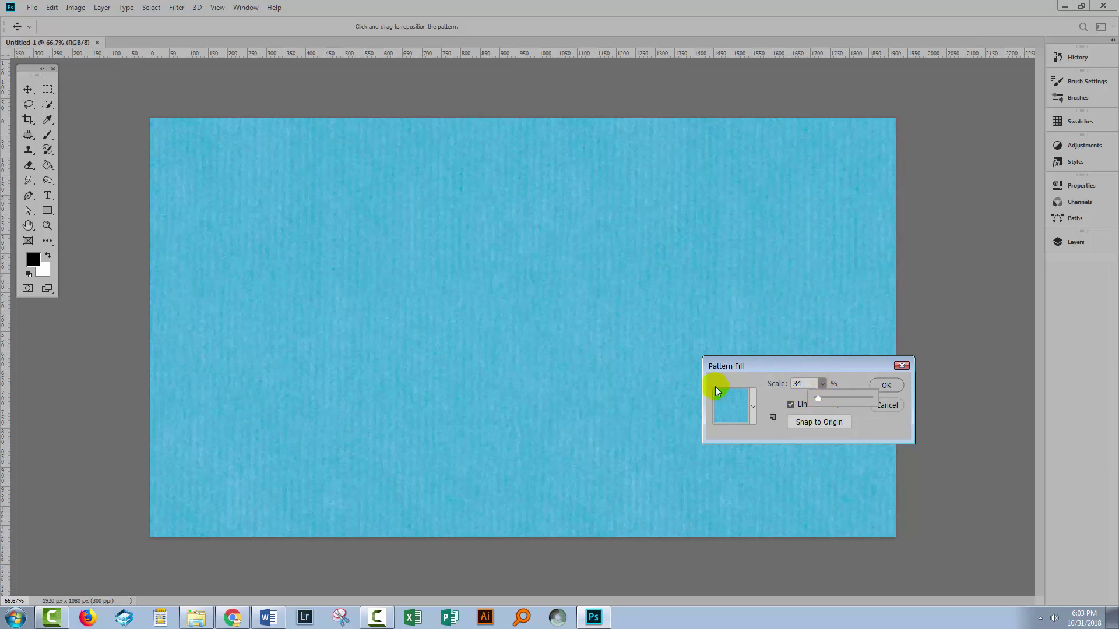
left_click(887, 385)
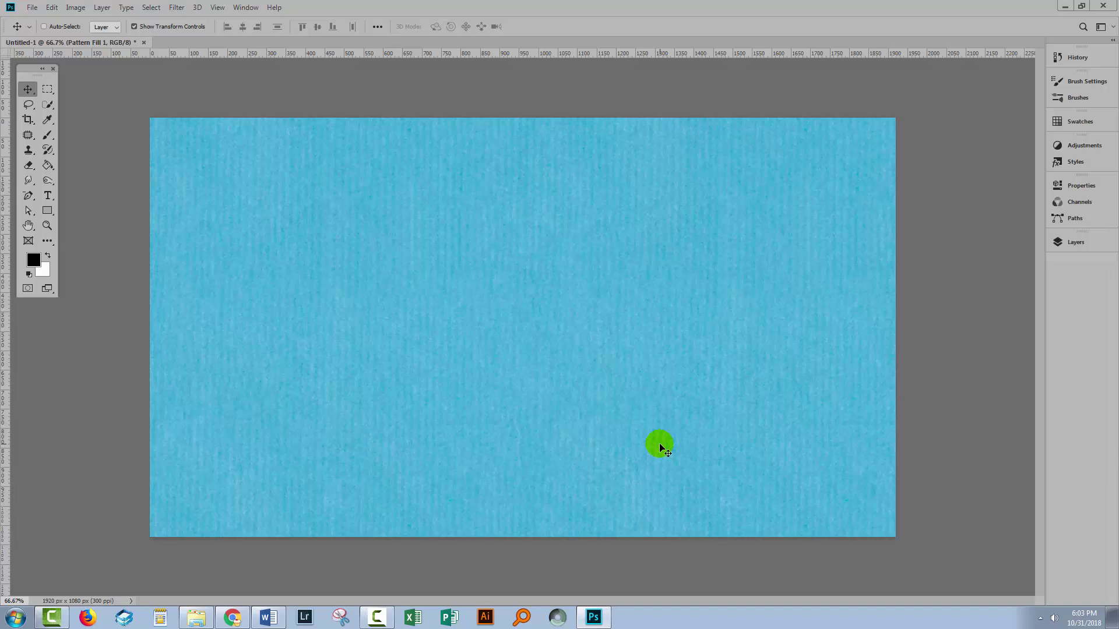
Step: Select a rectangle about 1010 x 730 px in the canvas's upper left area and add a new empty layer
left_click(99, 7)
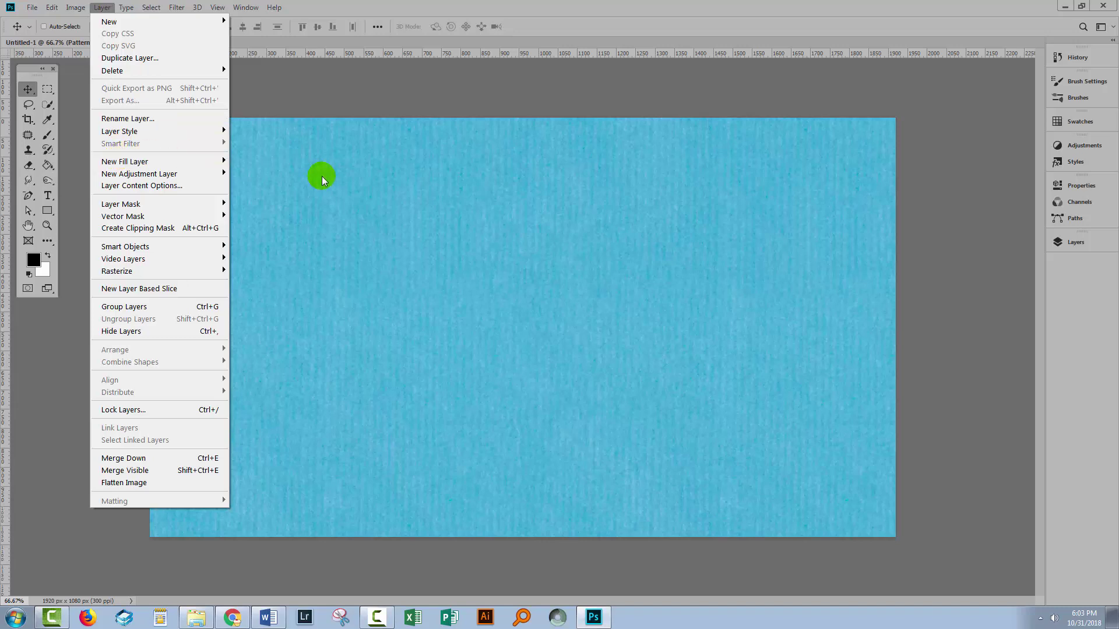
left_click(62, 19)
key("m")
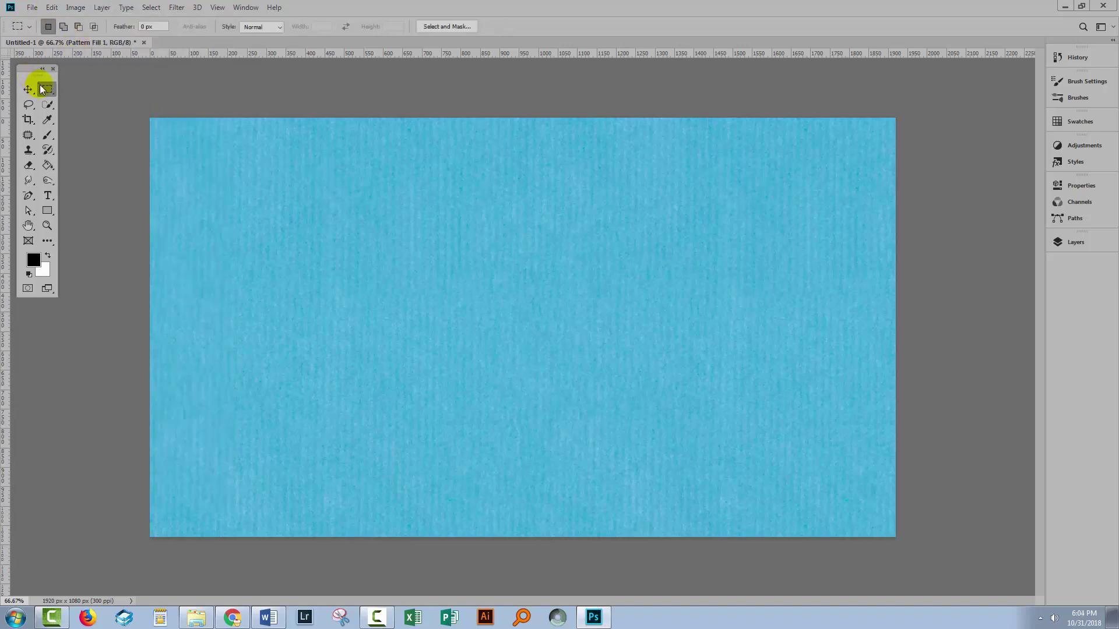
left_click_drag(215, 146, 609, 431)
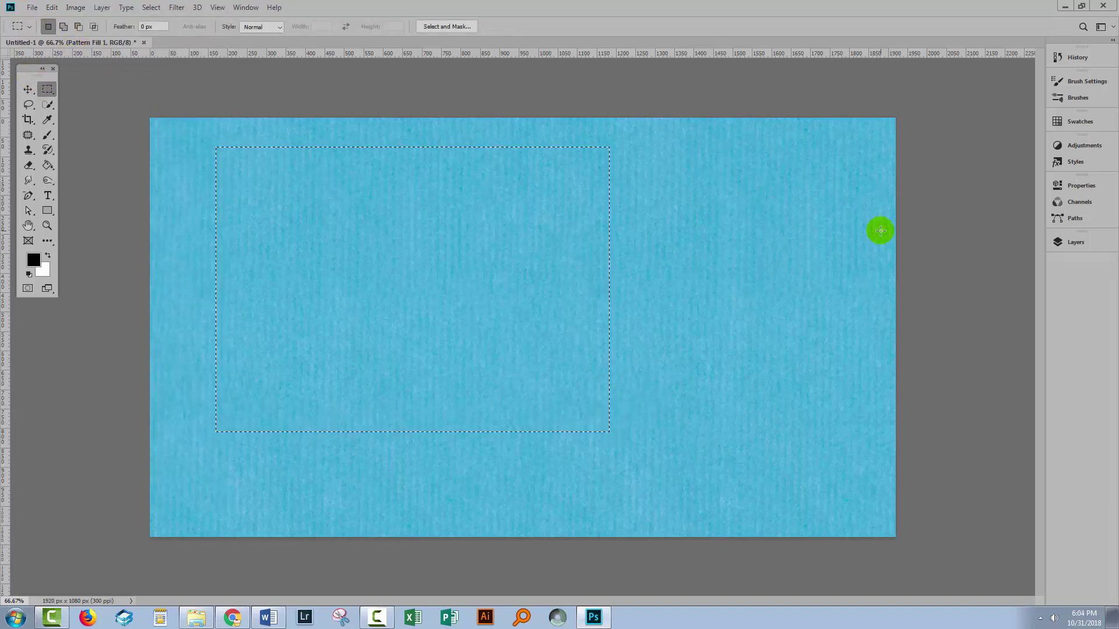
left_click(1055, 244)
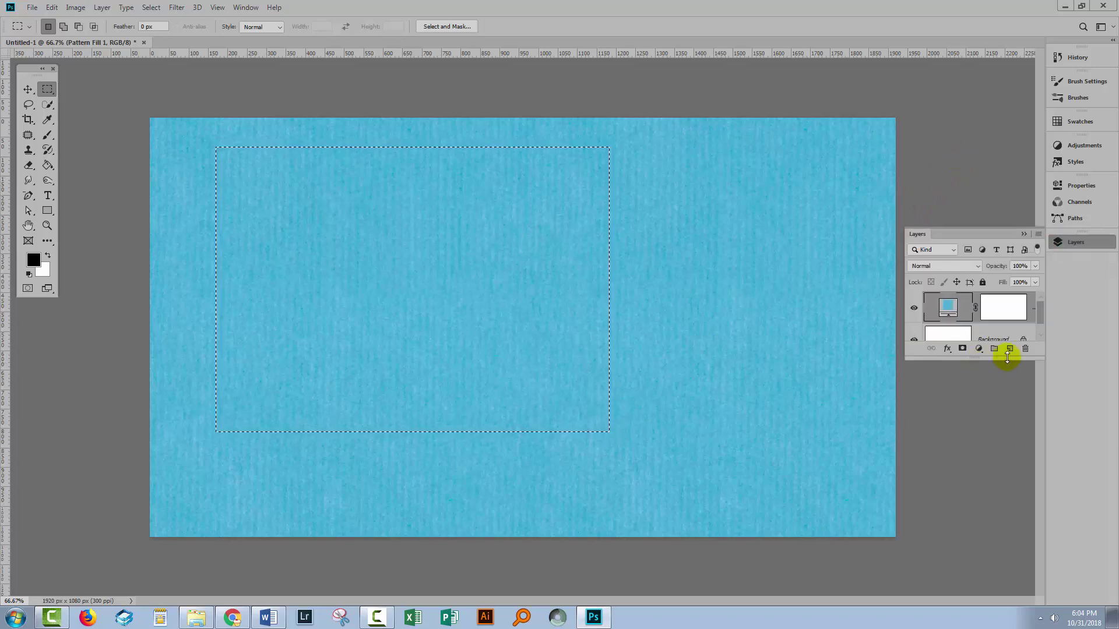
left_click(1013, 348)
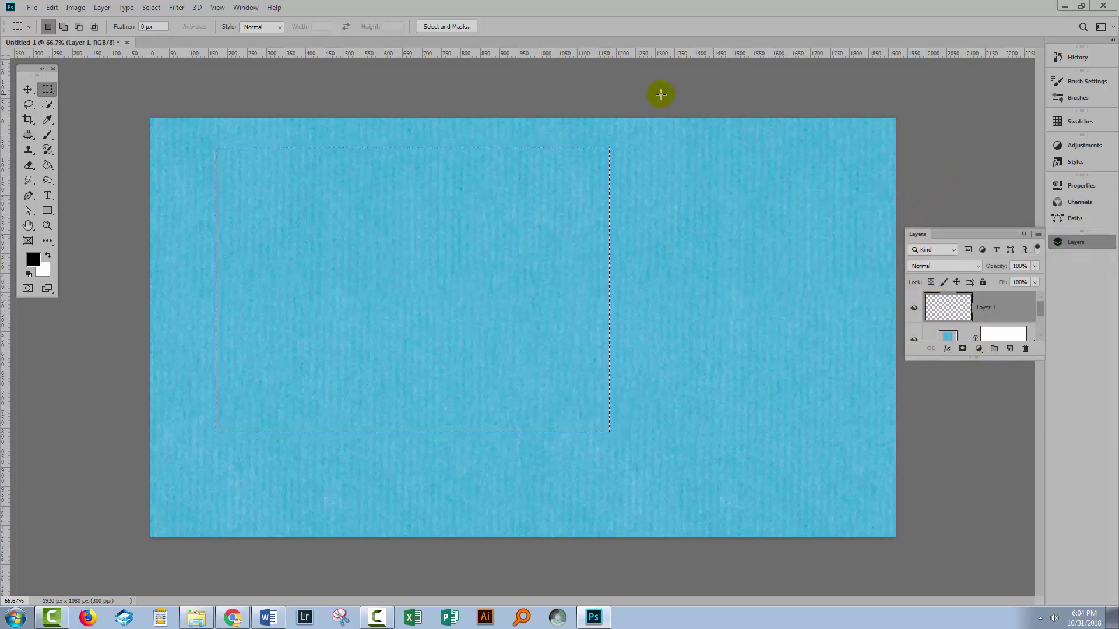
Step: Fill the rectangular selection with the light green paper pattern in Normal mode and extend the layer list to show every layer
left_click(52, 7)
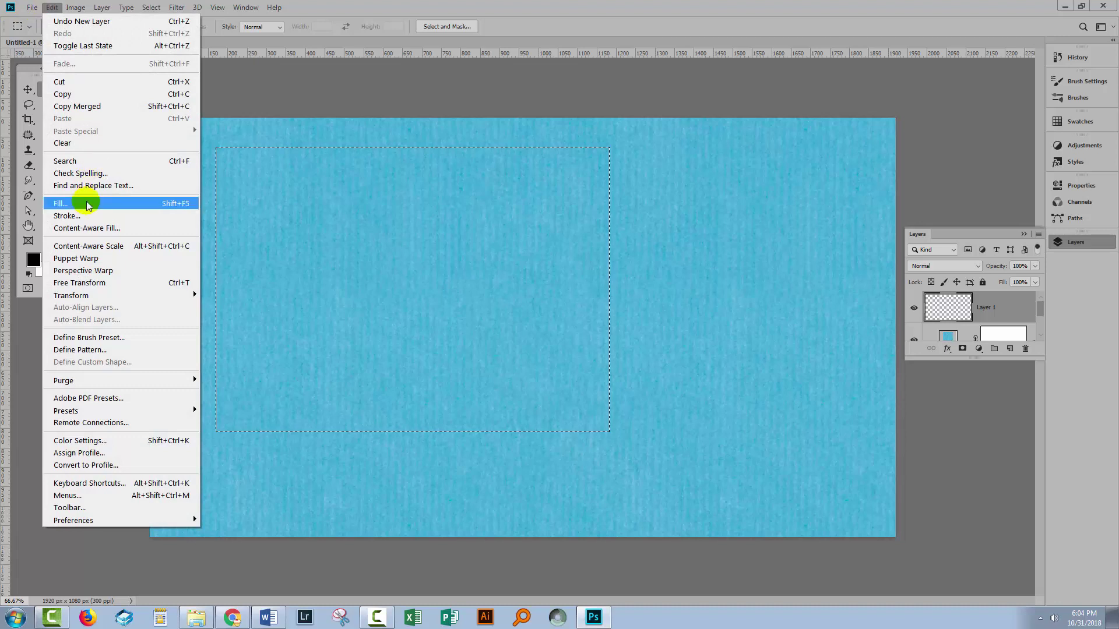
left_click(110, 203)
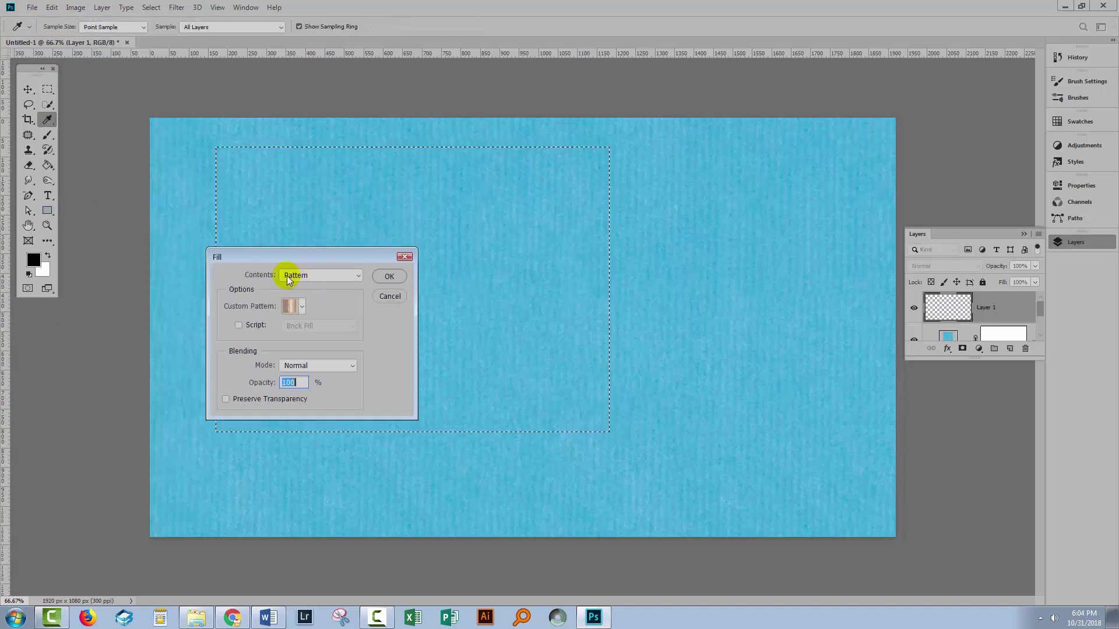
left_click(307, 274)
left_click(318, 332)
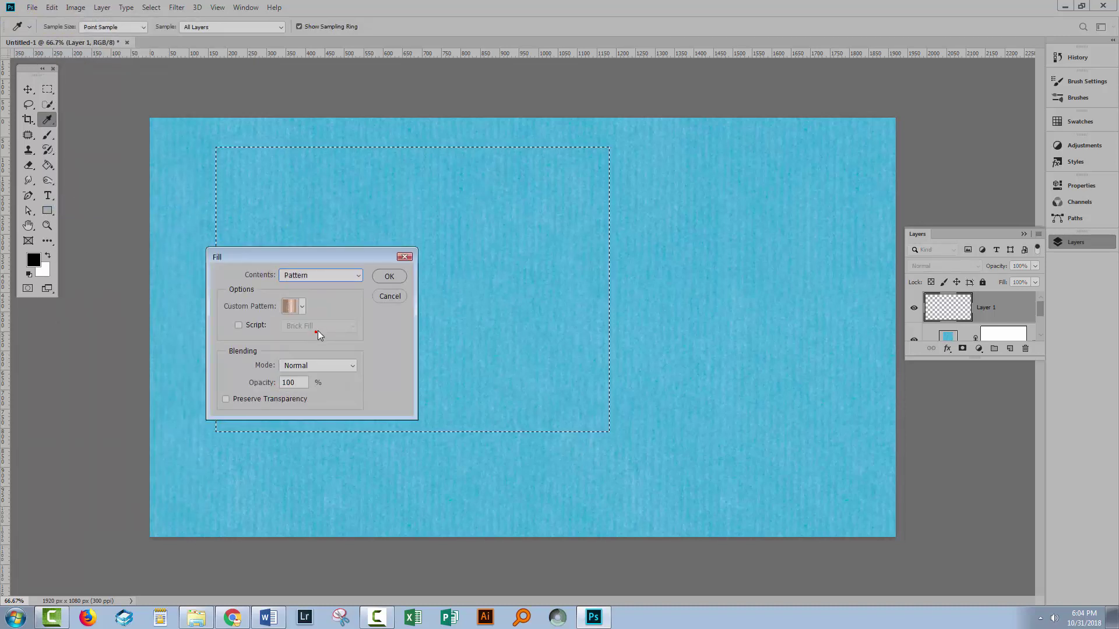
left_click(301, 306)
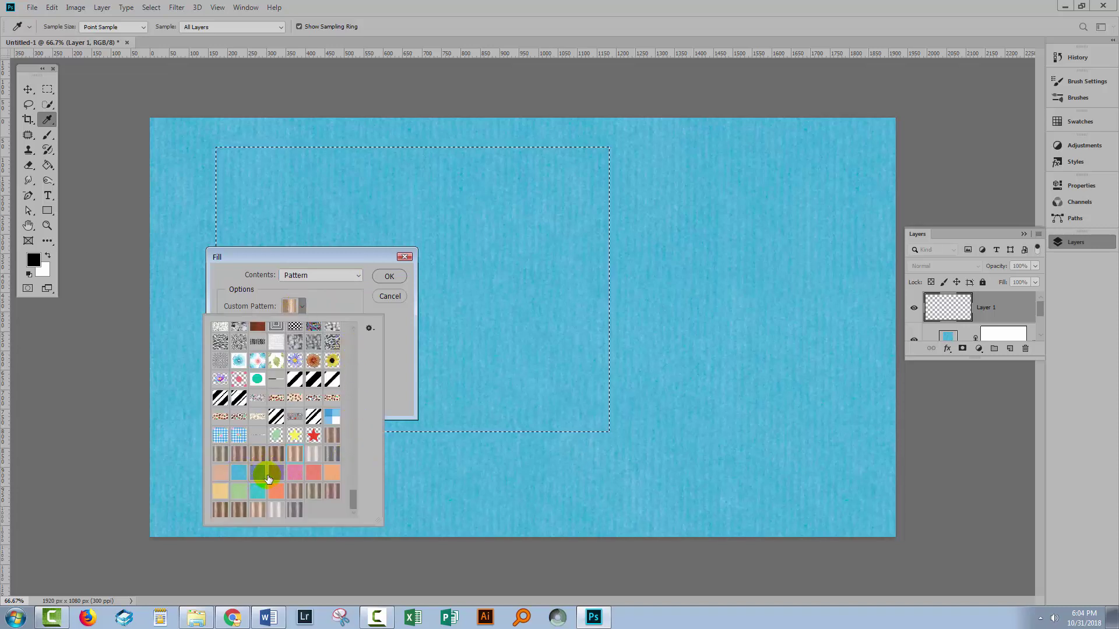
left_click(238, 491)
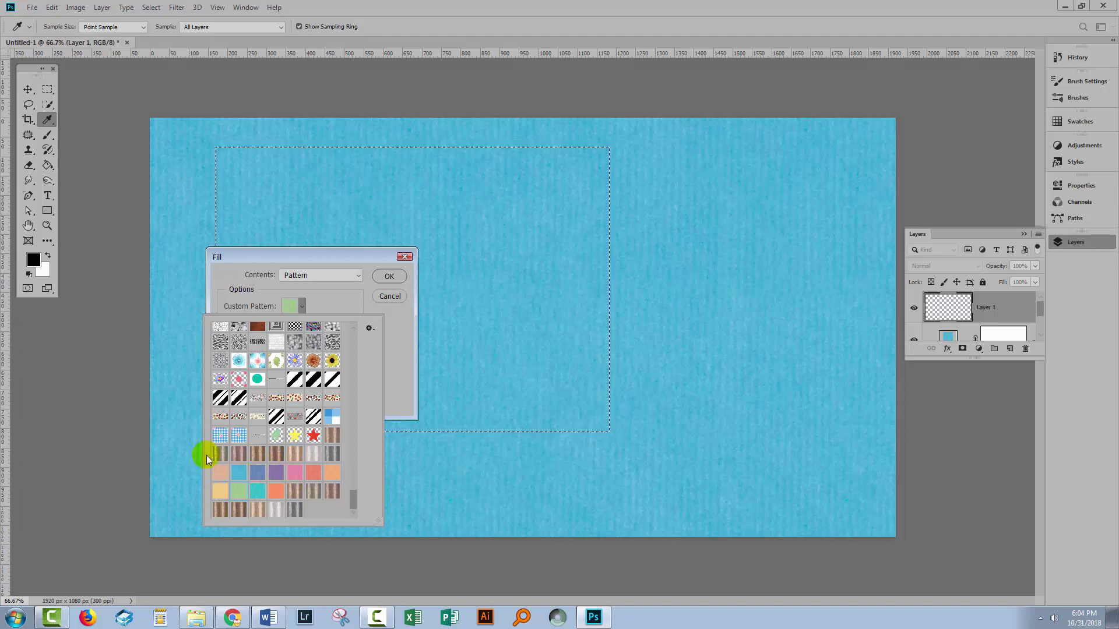
left_click(383, 272)
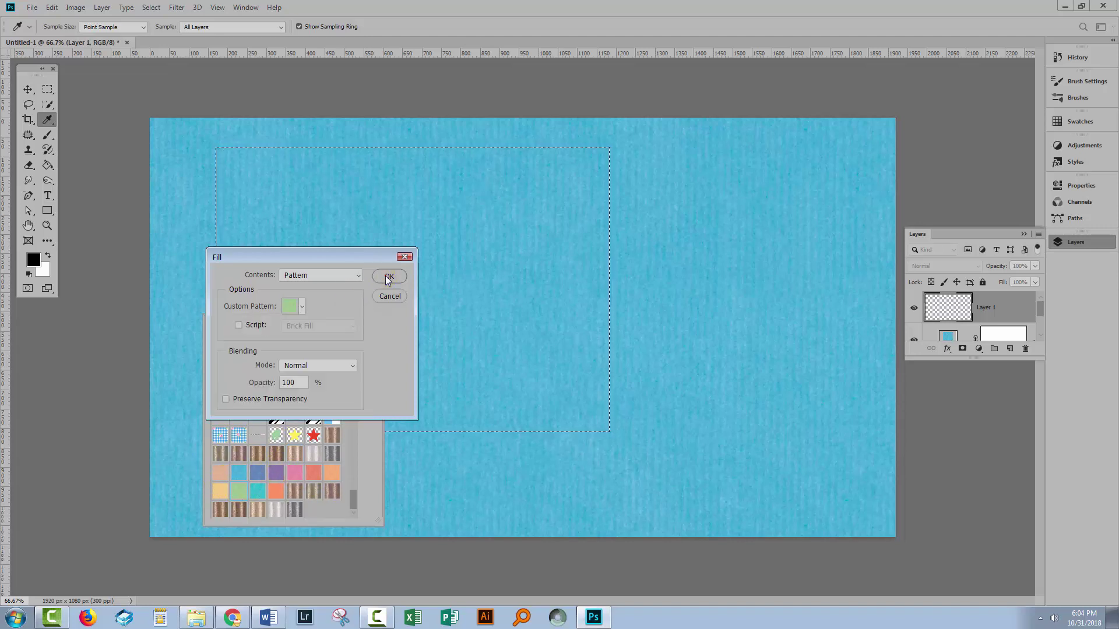
left_click(386, 275)
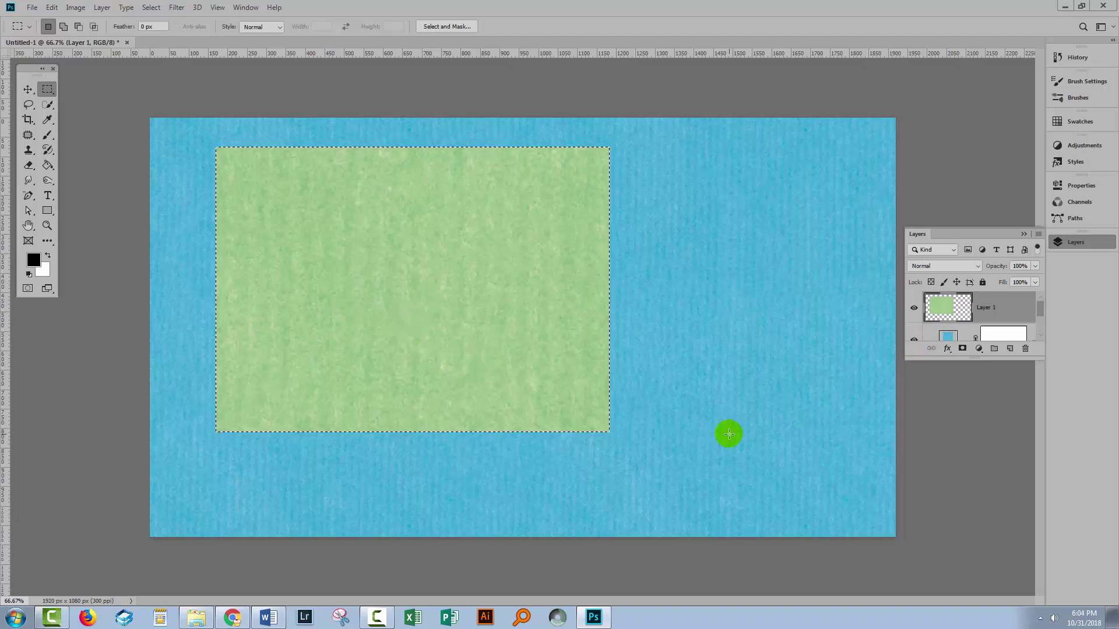
left_click_drag(937, 360, 944, 434)
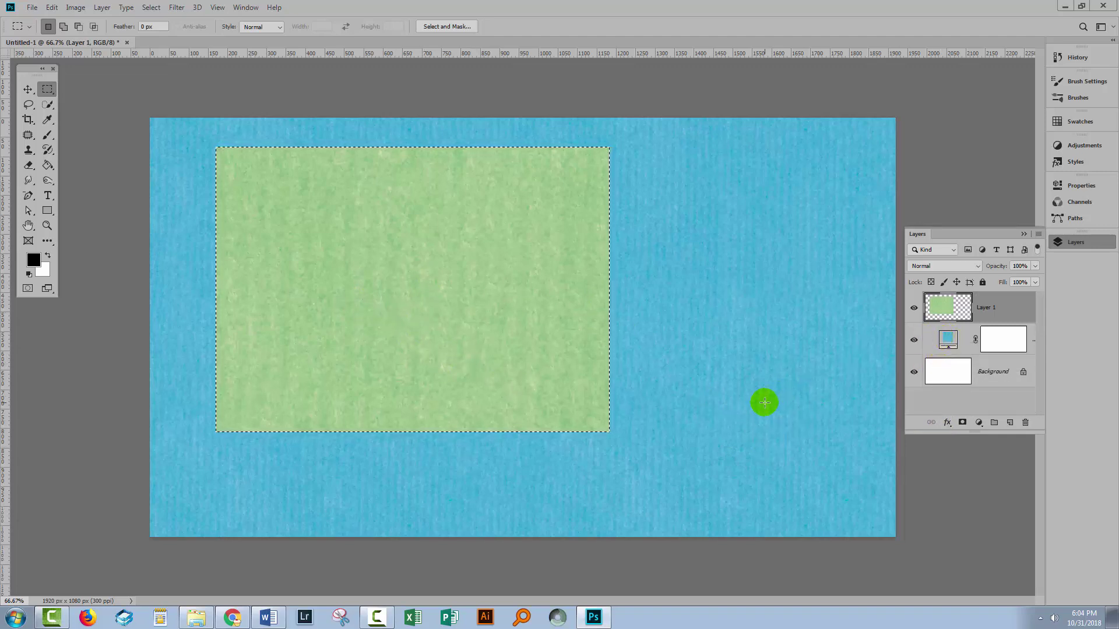